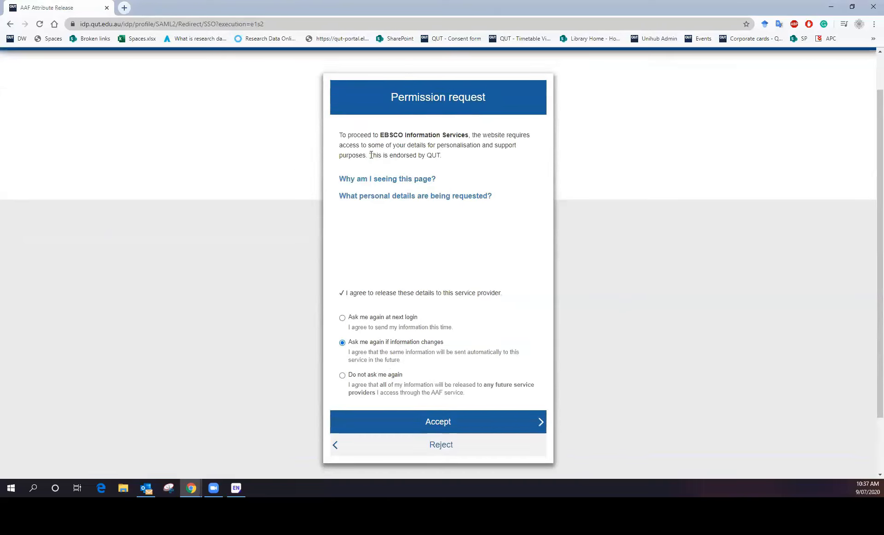
# - Accept the permission request for EBSCO Information Services and open the Academic Search Elite database
pyautogui.scroll(-1, 579, 357)
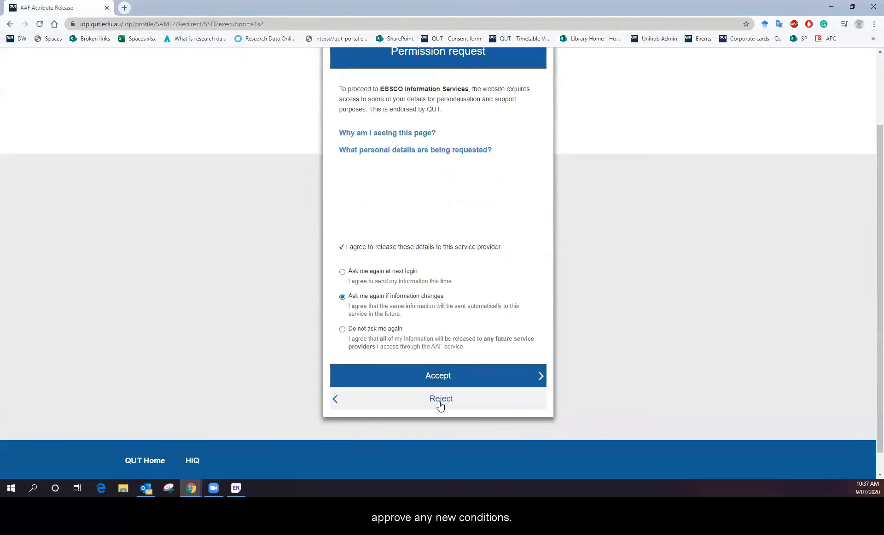
pyautogui.click(438, 376)
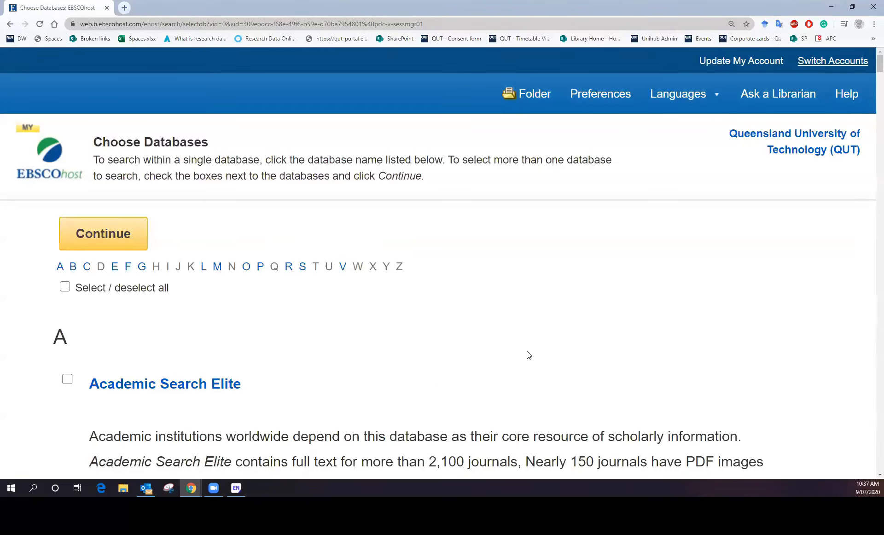
pyautogui.scroll(-2, 528, 260)
pyautogui.scroll(-1, 528, 260)
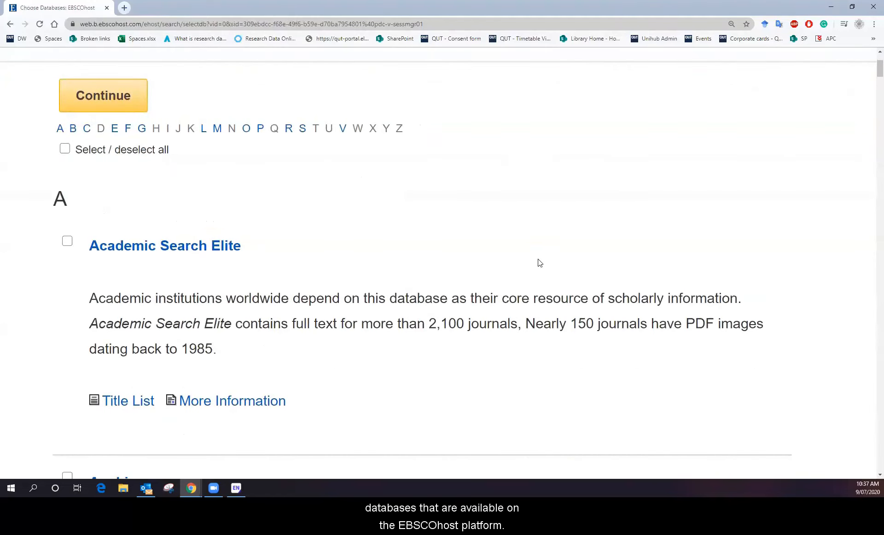
pyautogui.scroll(3, 539, 262)
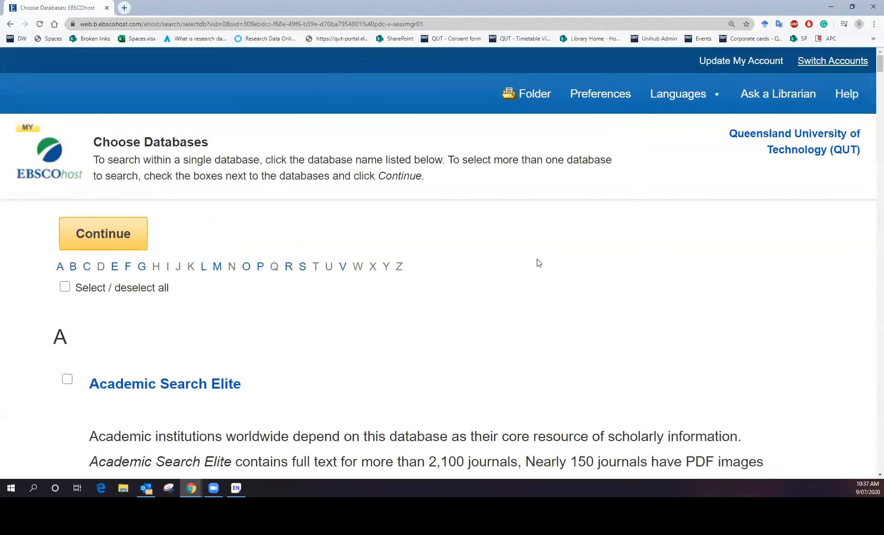
pyautogui.scroll(-2, 539, 262)
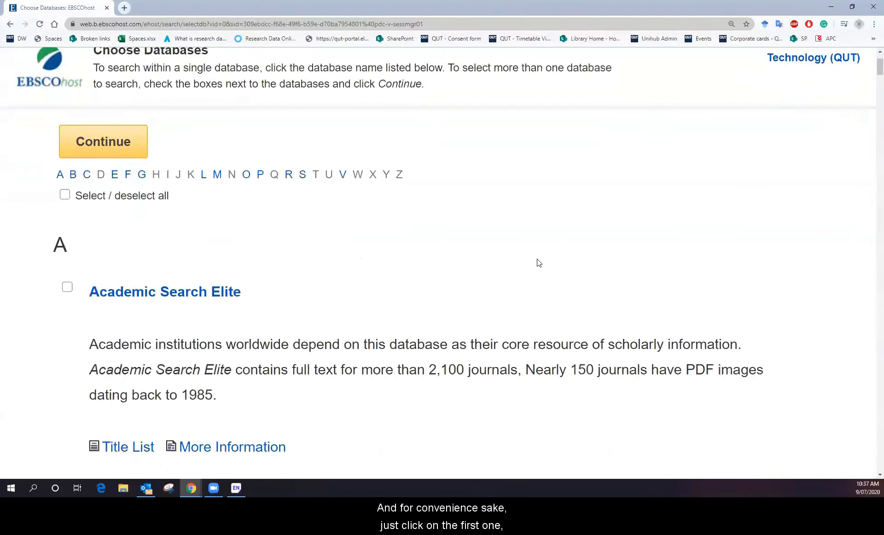
pyautogui.scroll(-1, 539, 262)
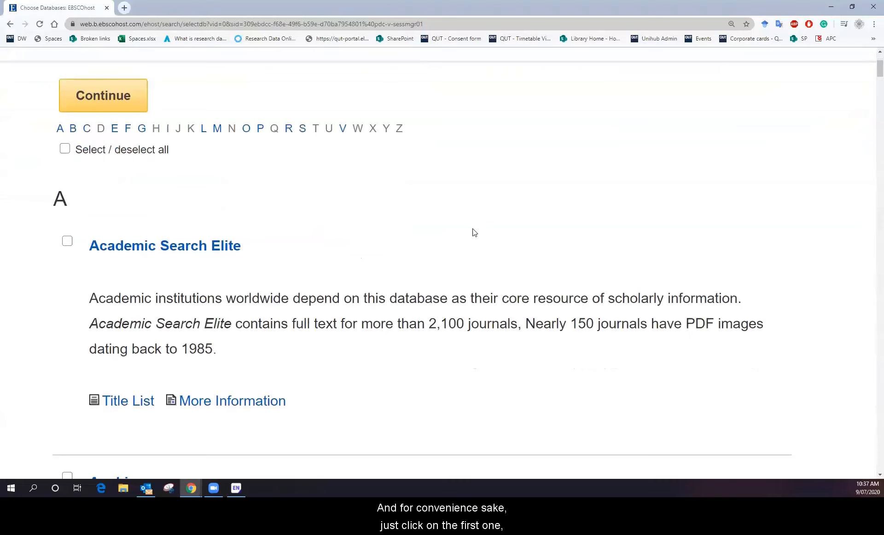
pyautogui.click(141, 249)
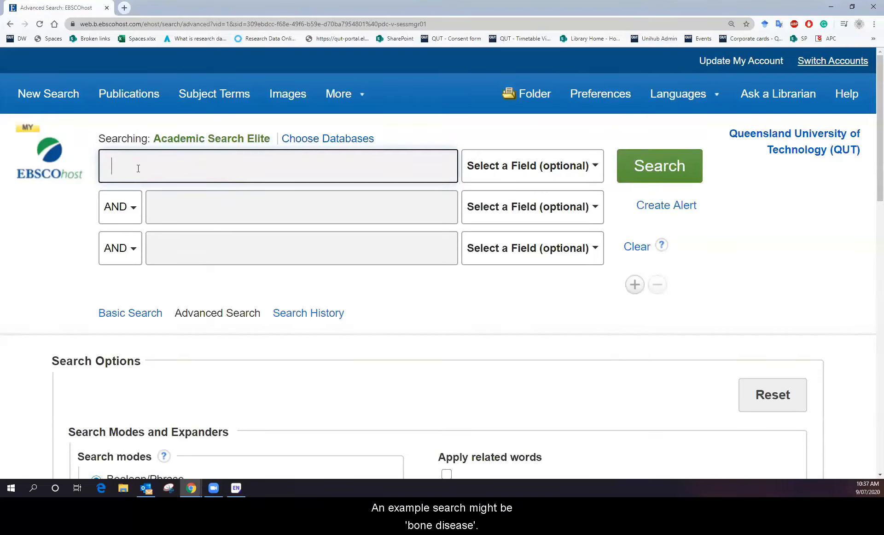
# - Search Academic Search Elite for bone disease
pyautogui.write('bone disease')
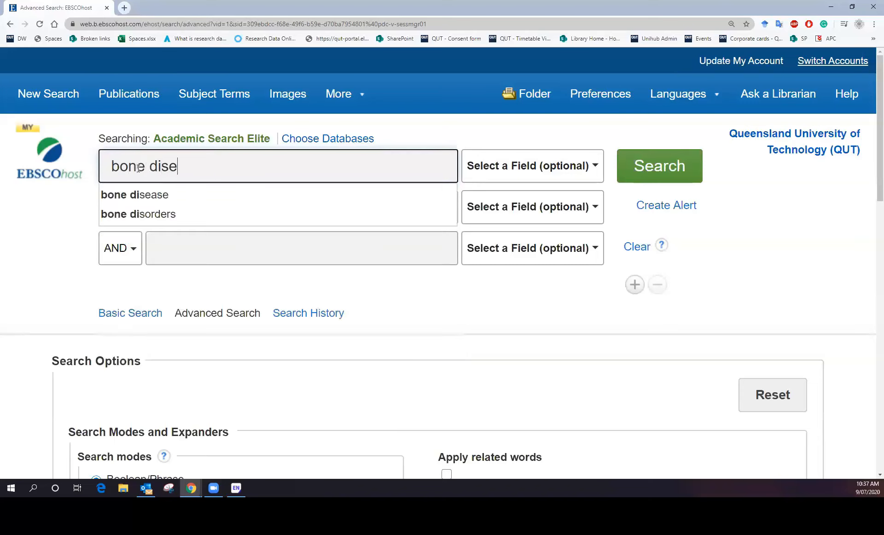
pyautogui.press('Return')
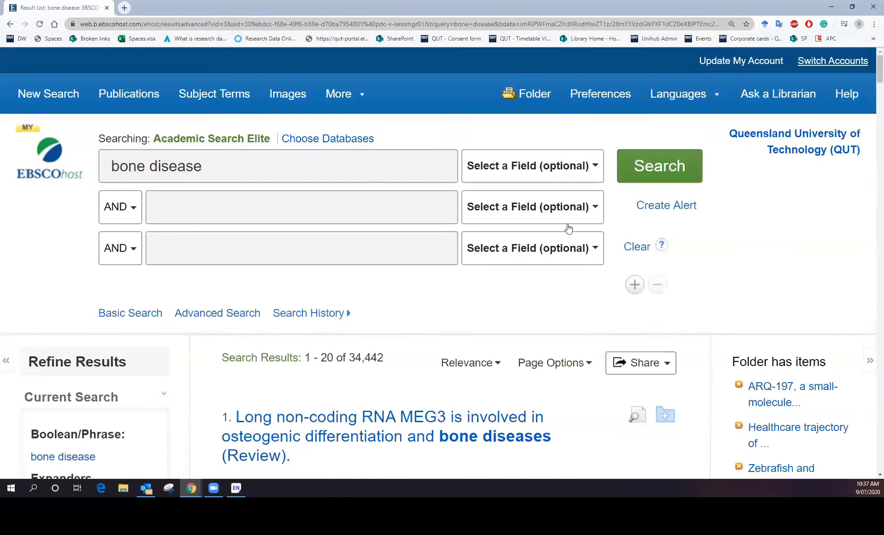
# - Add the first search result and further articles down to result 9 to the folder
pyautogui.scroll(-3, 724, 228)
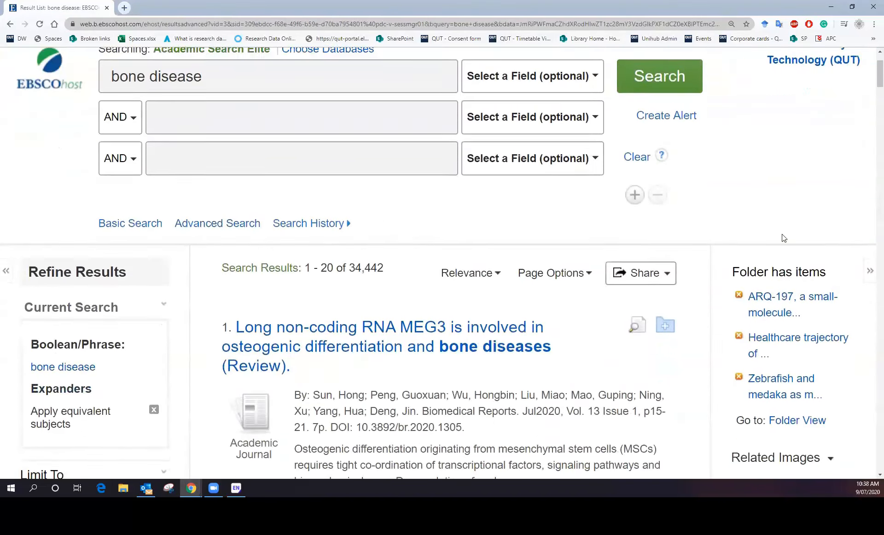
pyautogui.scroll(-2, 724, 227)
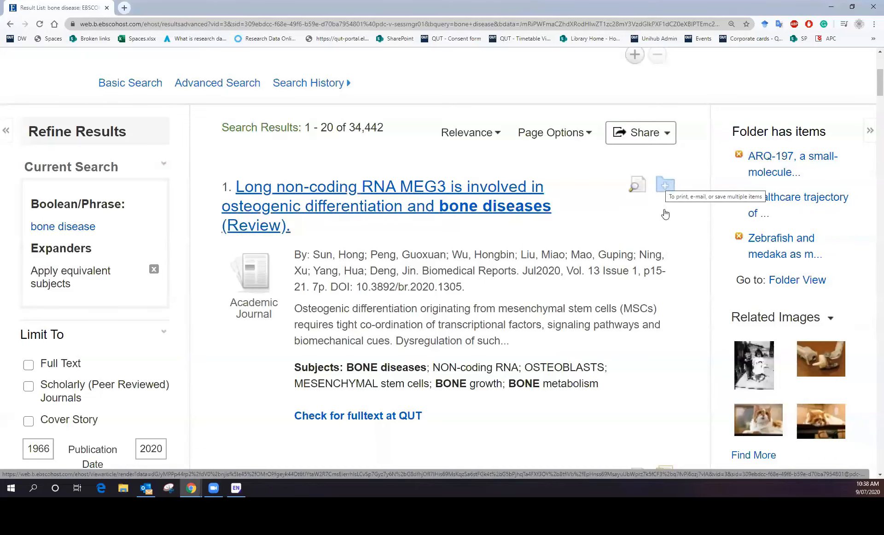
pyautogui.click(665, 186)
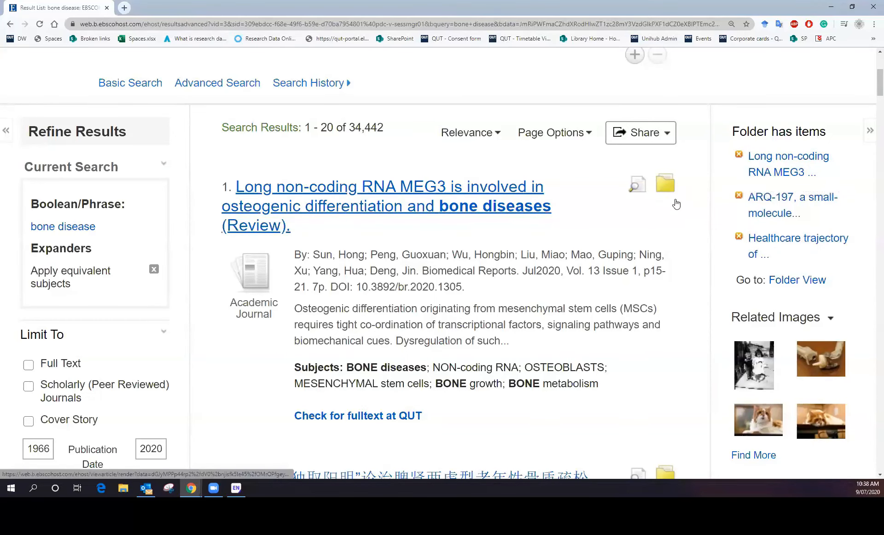
pyautogui.scroll(-4, 674, 207)
pyautogui.scroll(-13, 676, 212)
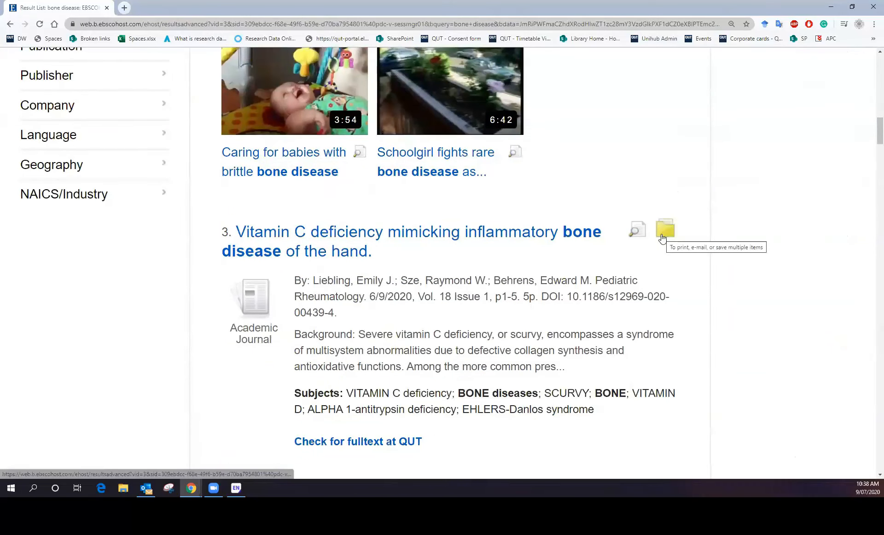
pyautogui.scroll(-6, 664, 242)
pyautogui.scroll(-5, 665, 272)
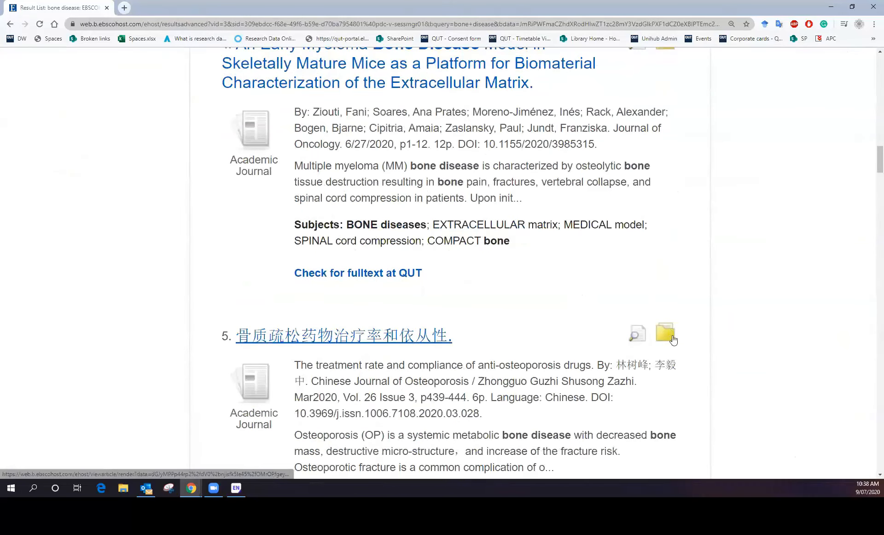
pyautogui.scroll(-12, 679, 325)
pyautogui.scroll(-20, 680, 326)
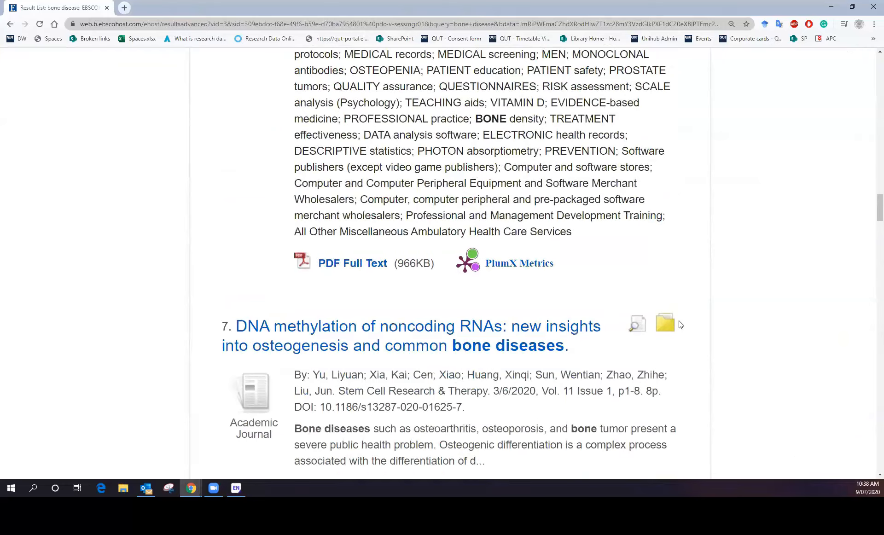
pyautogui.click(664, 294)
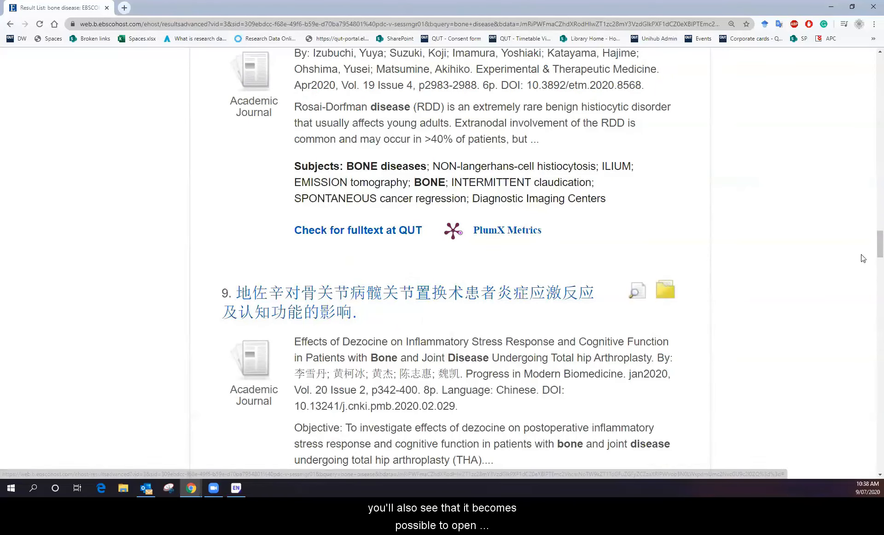
# - Open the folder of saved articles and check how many items it holds
pyautogui.moveTo(879, 246); pyautogui.dragTo(871, 87)
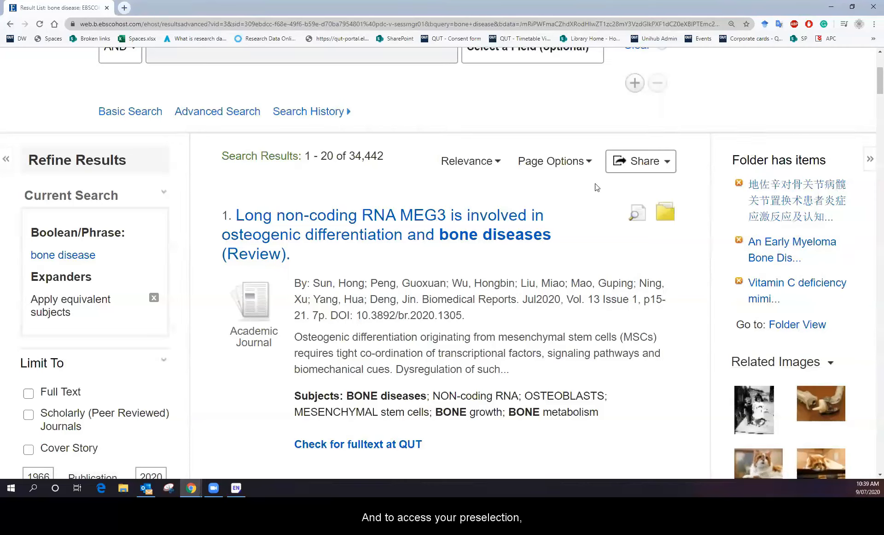
pyautogui.click(802, 326)
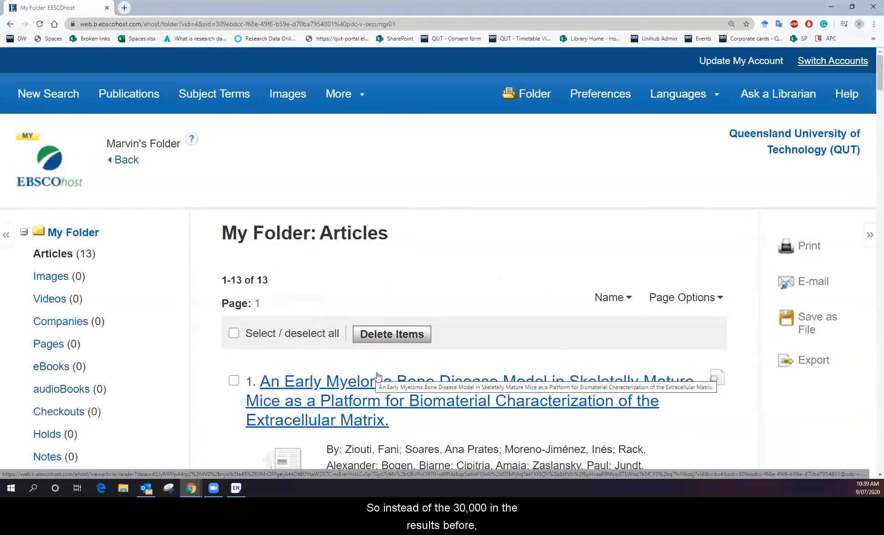
pyautogui.scroll(-2, 211, 188)
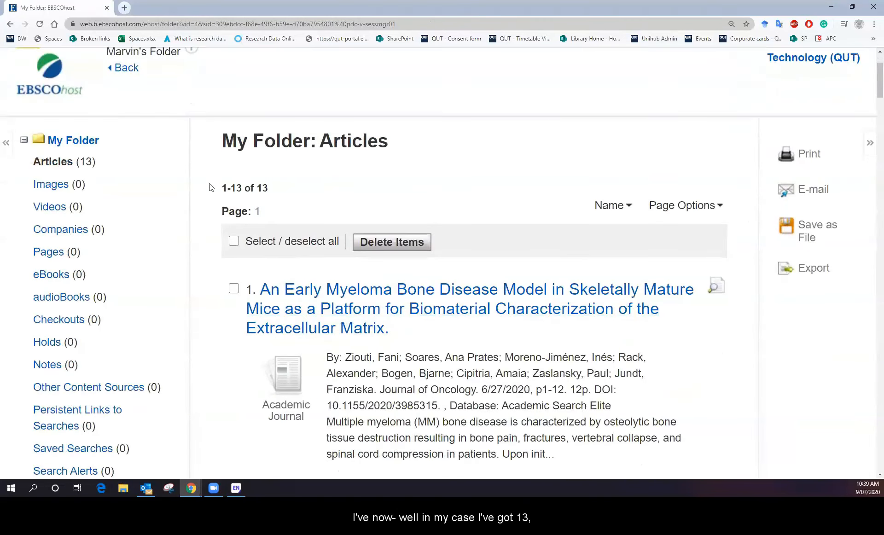
pyautogui.doubleClick(261, 188)
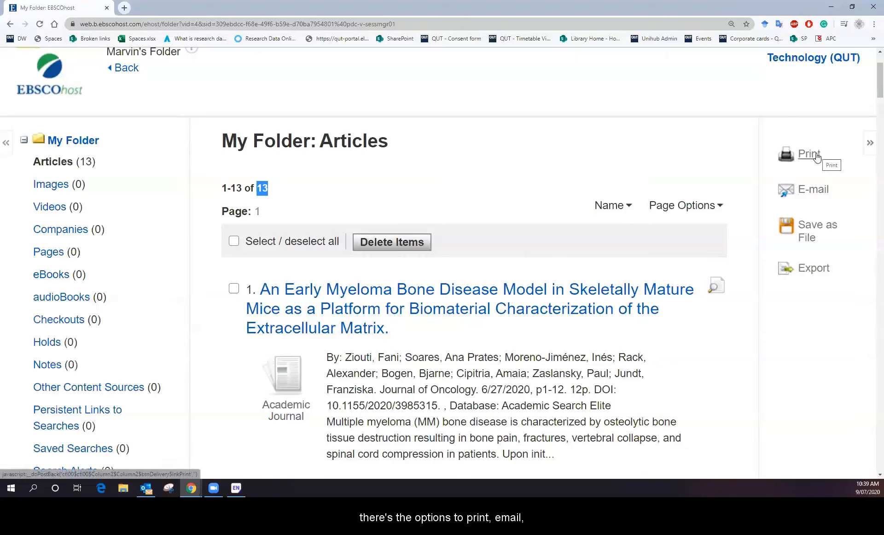
# - Open the export settings for the folder's articles and choose Direct Export in RIS Format
pyautogui.click(814, 269)
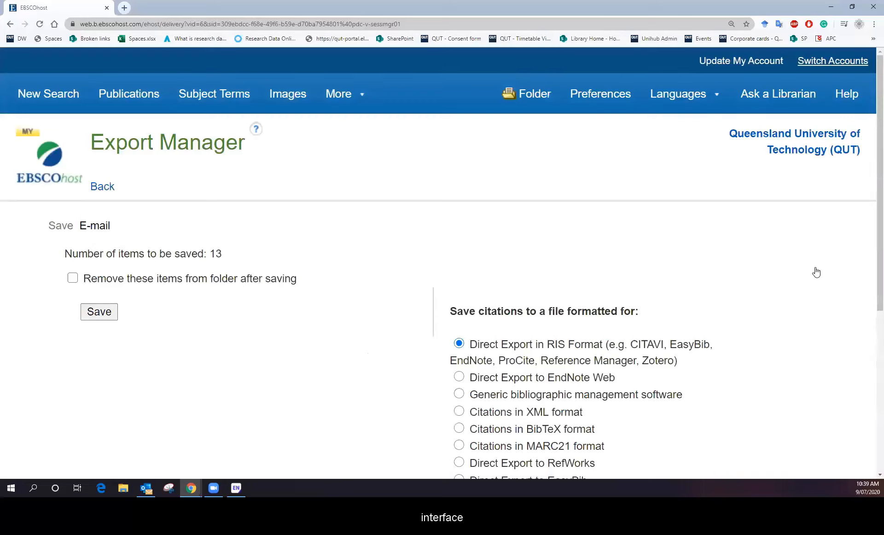
pyautogui.scroll(-2, 599, 257)
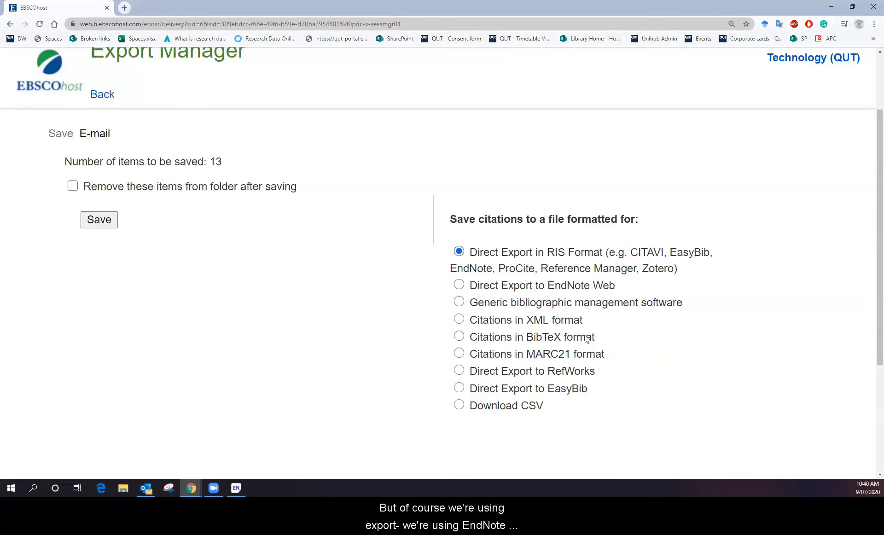
pyautogui.moveTo(471, 257); pyautogui.dragTo(690, 272)
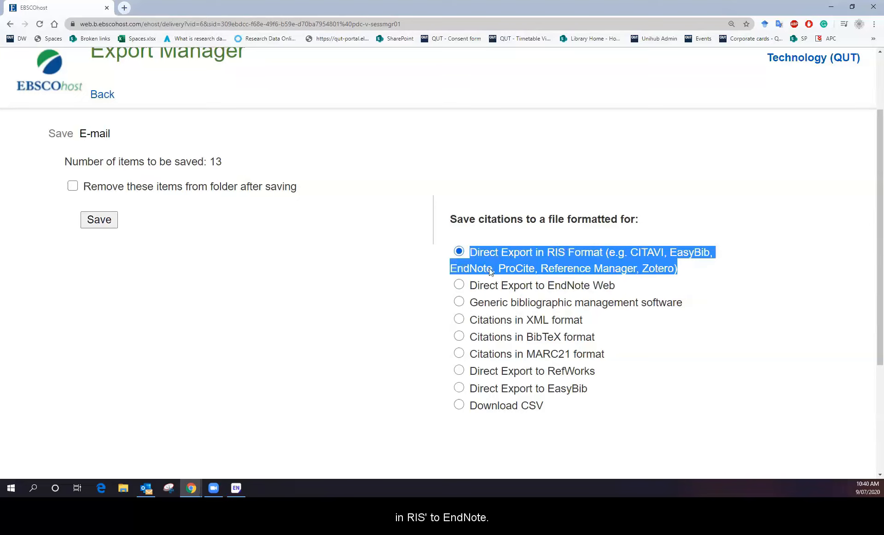
pyautogui.click(551, 286)
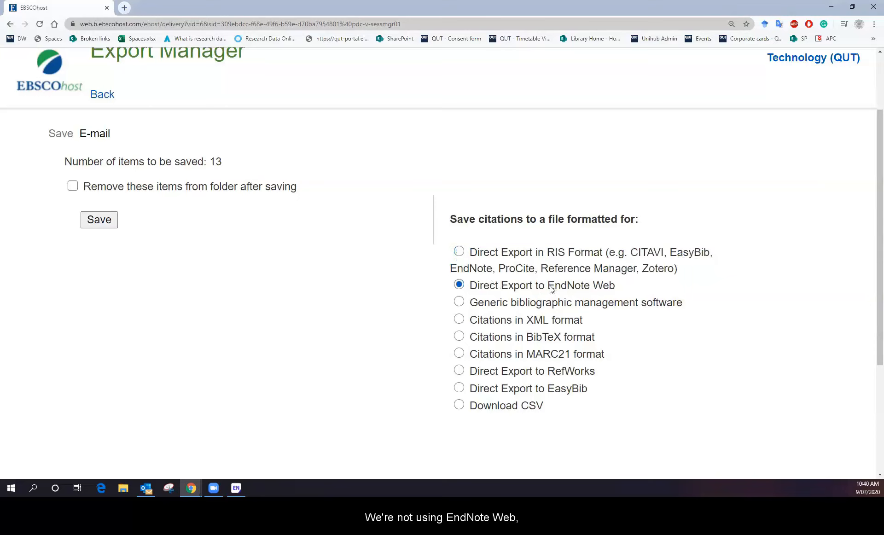
pyautogui.moveTo(550, 286); pyautogui.dragTo(575, 285)
pyautogui.click(459, 251)
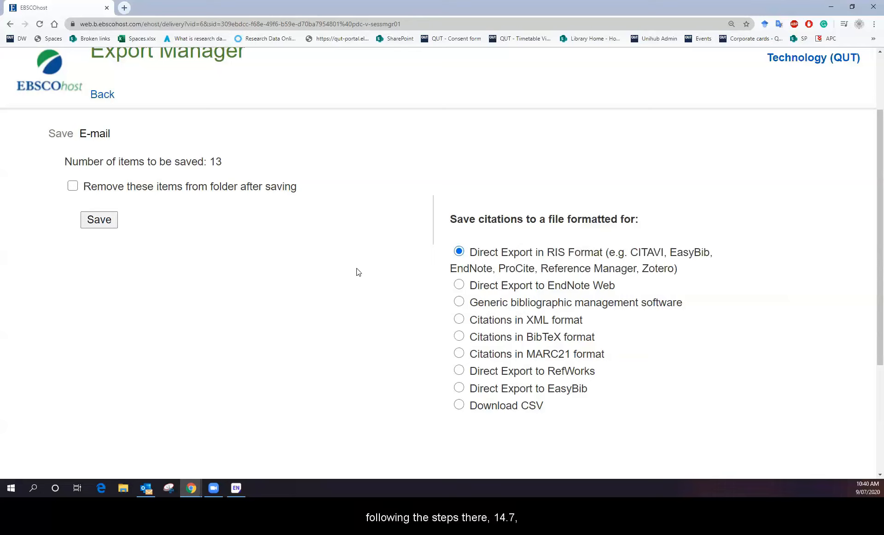
# - Save the citations as a RIS file and open the downloaded file in EndNote
pyautogui.click(100, 223)
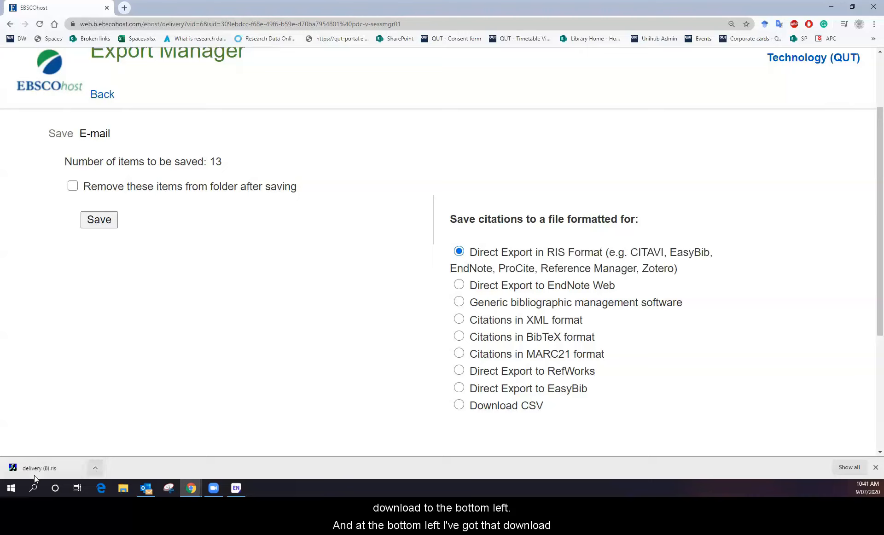
pyautogui.click(94, 468)
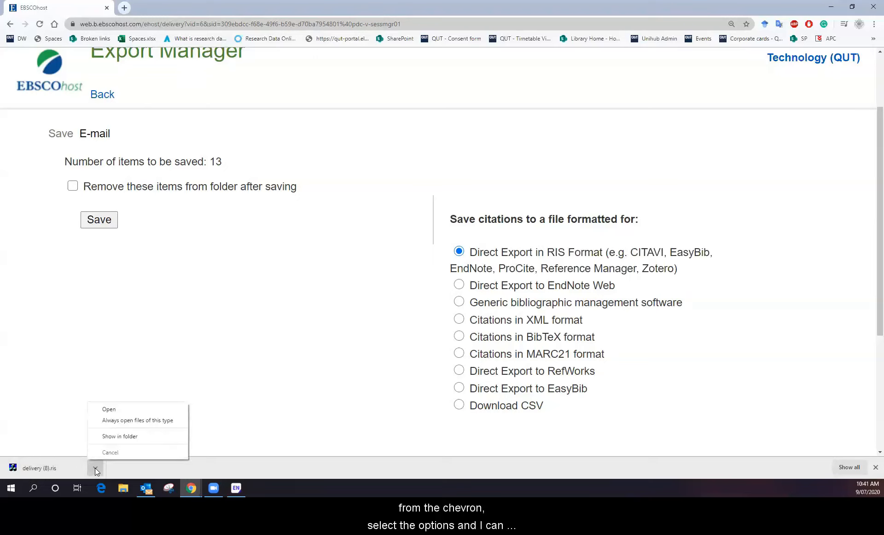
pyautogui.click(114, 413)
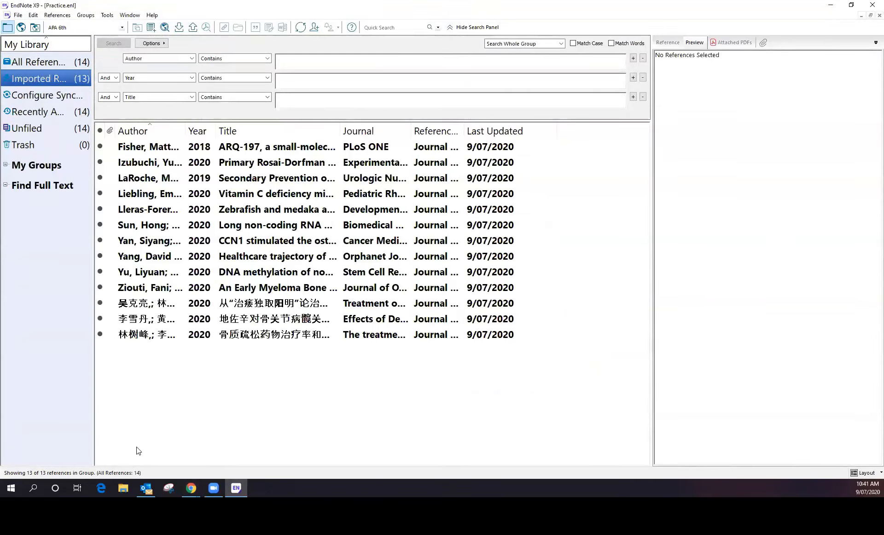
# - Check the previews of several imported references and the full reference details of the ARQ-197 article
pyautogui.click(257, 147)
pyautogui.click(284, 335)
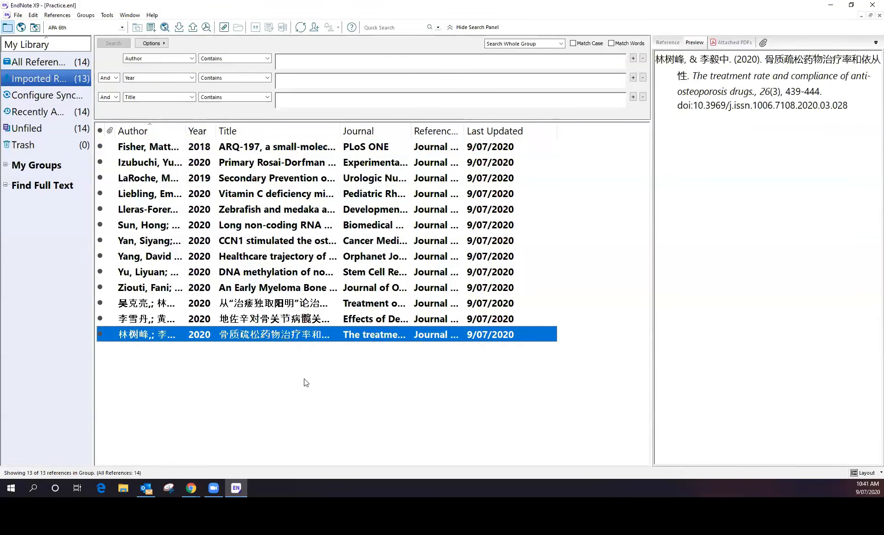
pyautogui.click(268, 282)
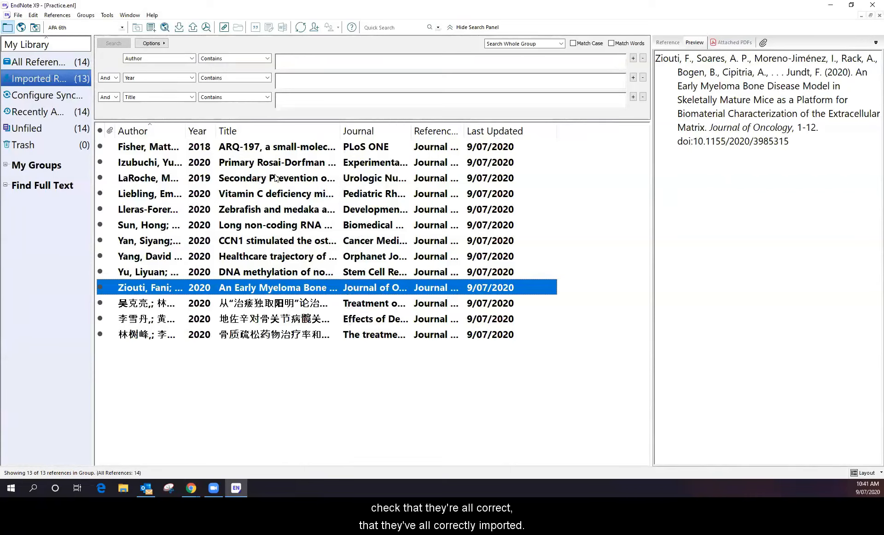
pyautogui.click(283, 147)
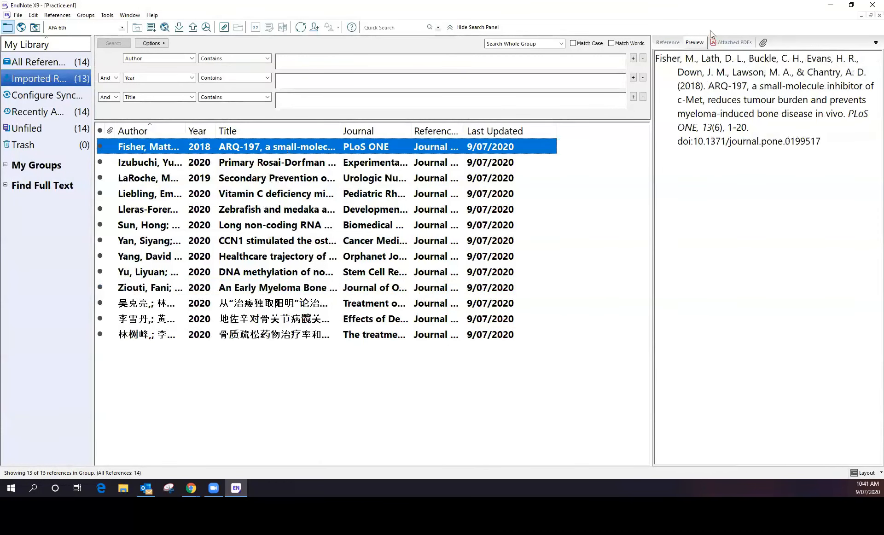
pyautogui.click(668, 43)
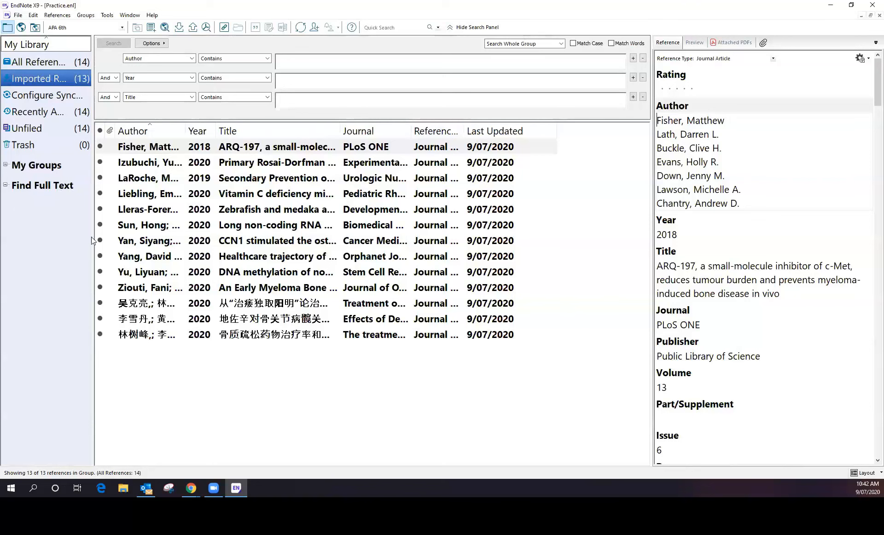
# - Widen the groups pane and look through the fields available for the first search condition
pyautogui.moveTo(94, 237); pyautogui.dragTo(117, 237)
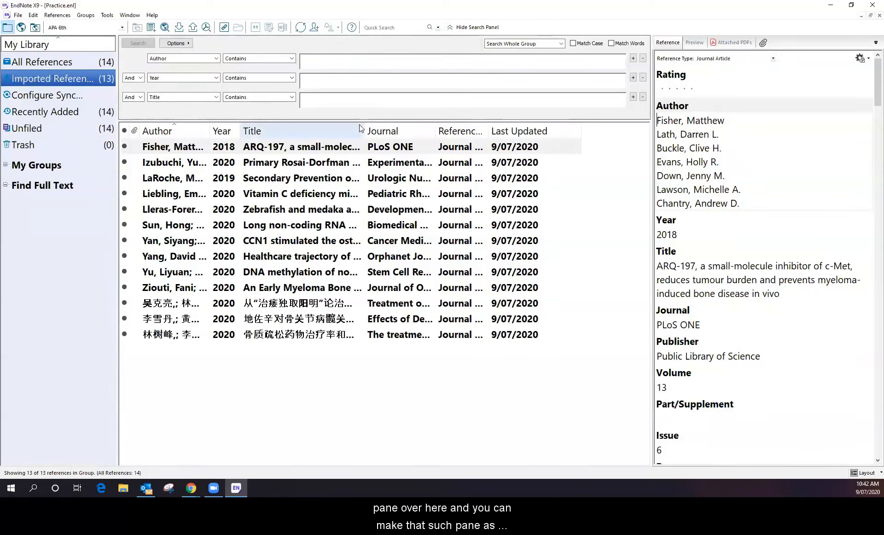
pyautogui.click(216, 58)
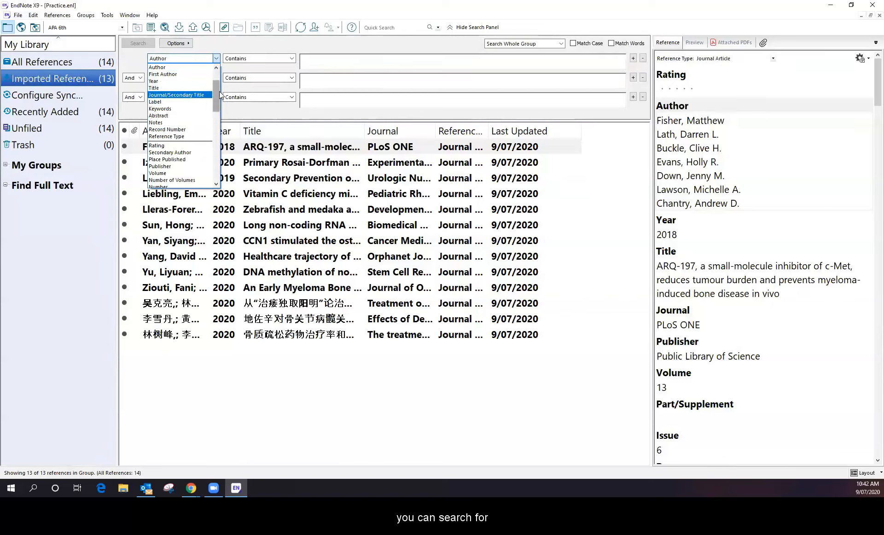
pyautogui.scroll(2, 220, 95)
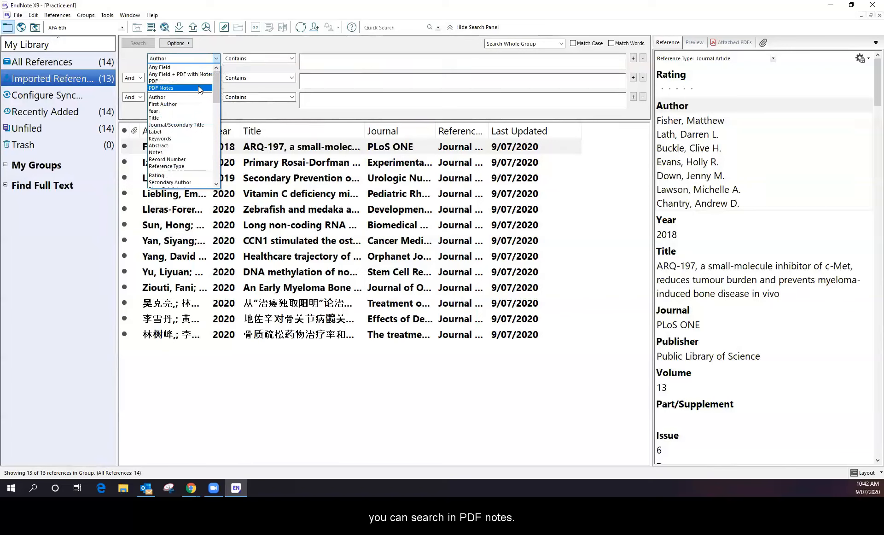
pyautogui.click(270, 110)
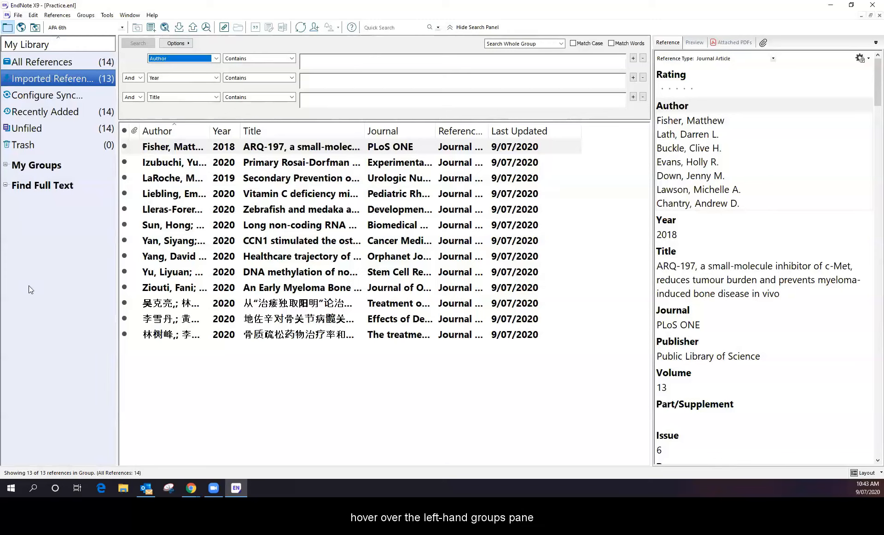
# - Create a new group named "Bone disease" under My Groups
pyautogui.rightClick(20, 157)
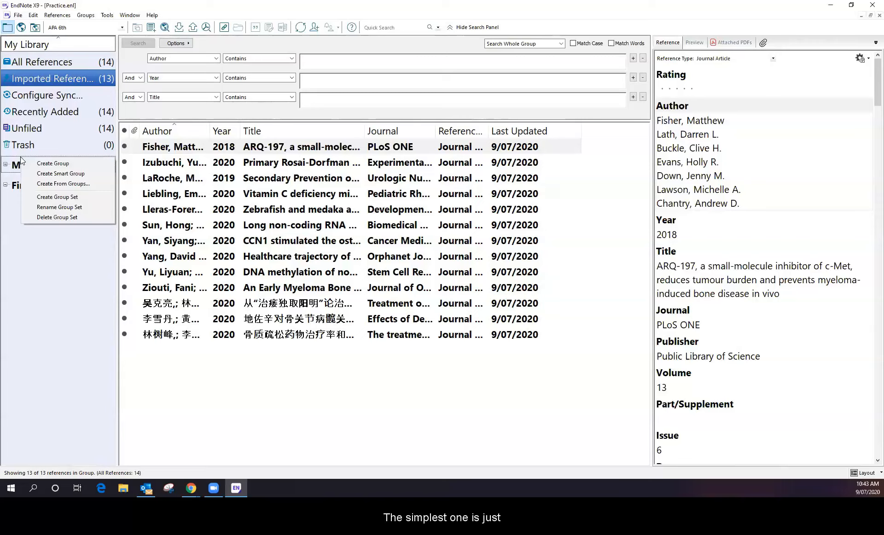
pyautogui.click(68, 164)
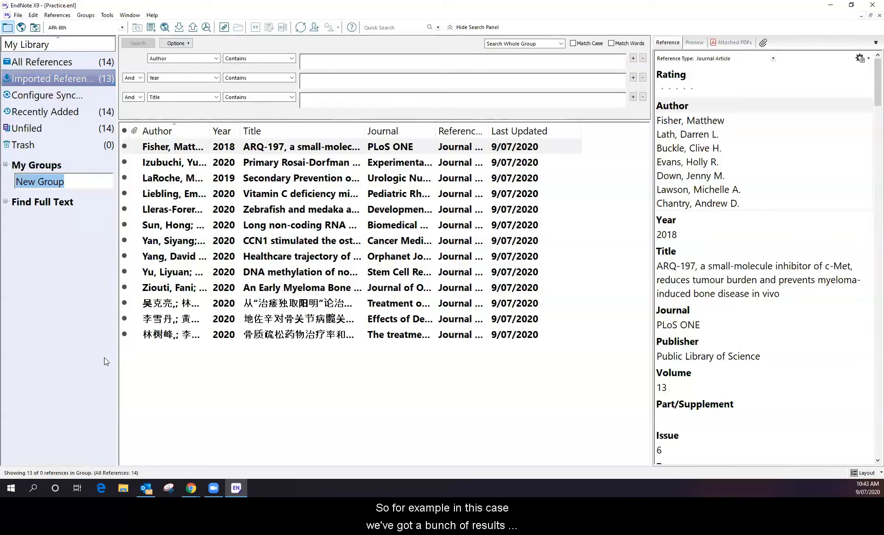
pyautogui.write('B')
pyautogui.write('one')
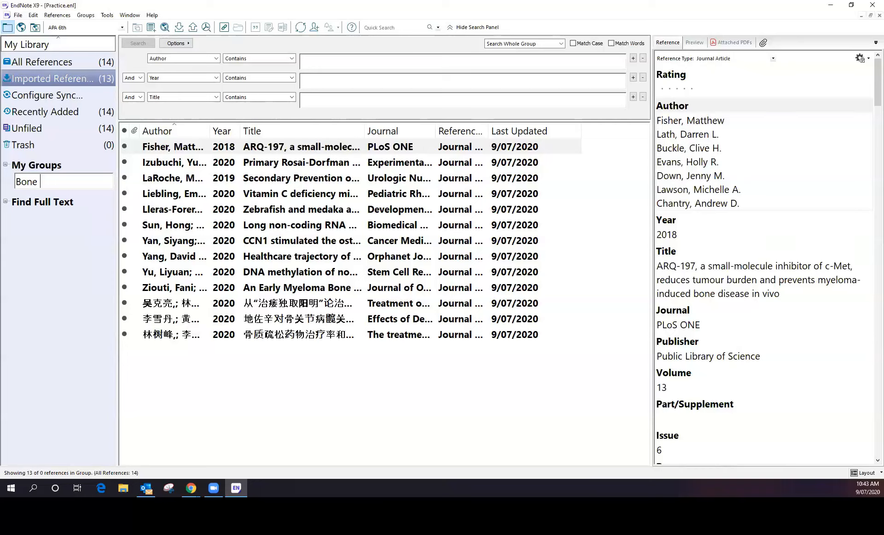
pyautogui.write('disease')
pyautogui.press('Return')
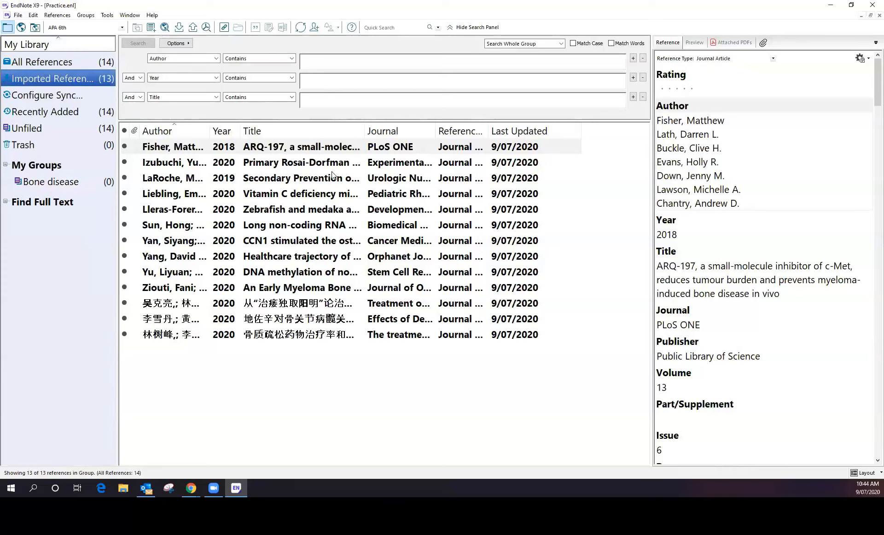
# - Add all the imported references to the Bone disease group
pyautogui.click(300, 210)
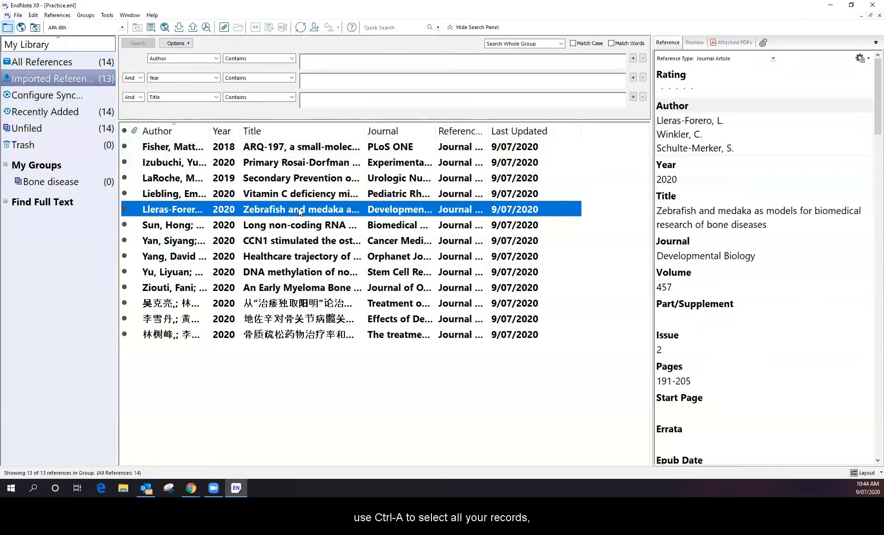
pyautogui.hotkey('ctrl', 'a')
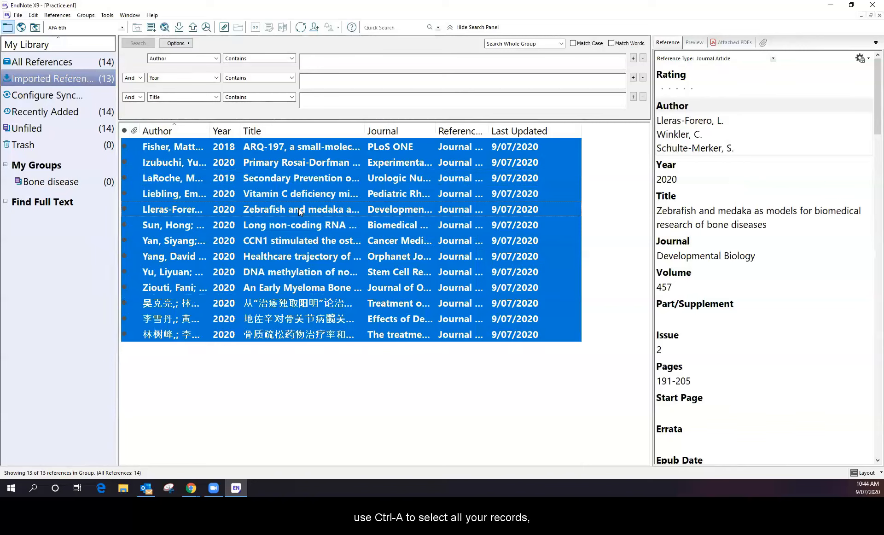
pyautogui.moveTo(280, 194); pyautogui.dragTo(85, 184)
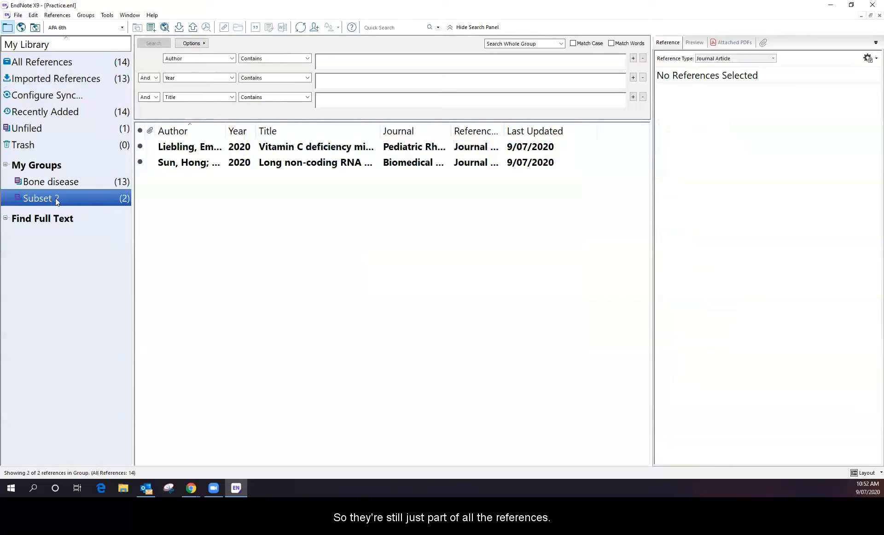
# - Compare the full reference list with the contents of the Bone disease group
pyautogui.click(40, 64)
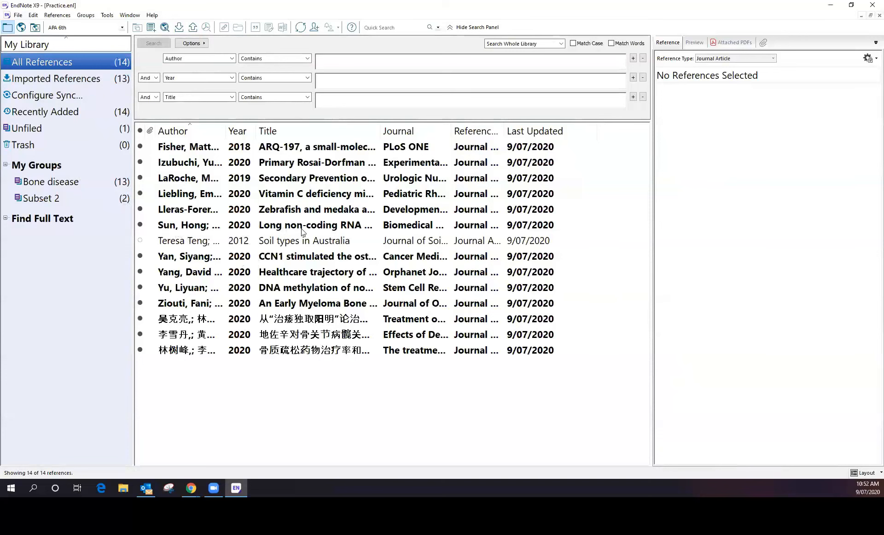
pyautogui.click(40, 183)
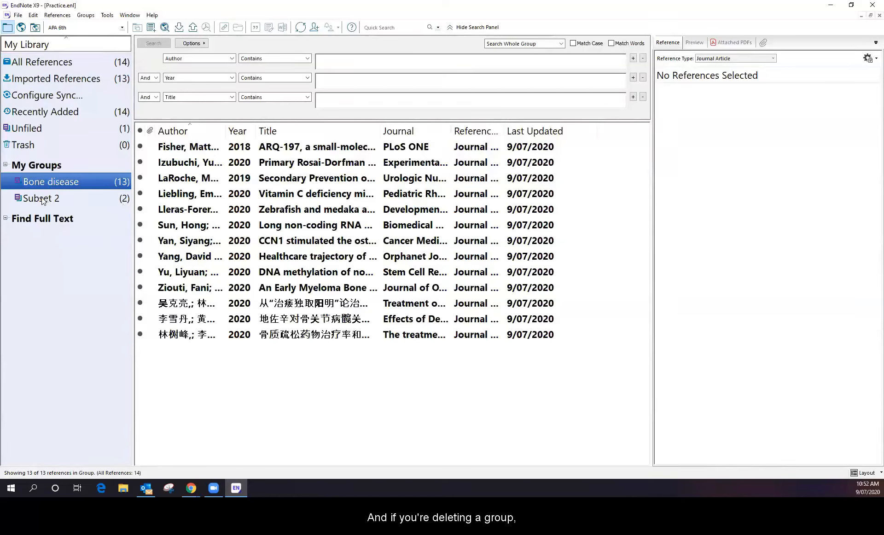
pyautogui.click(50, 63)
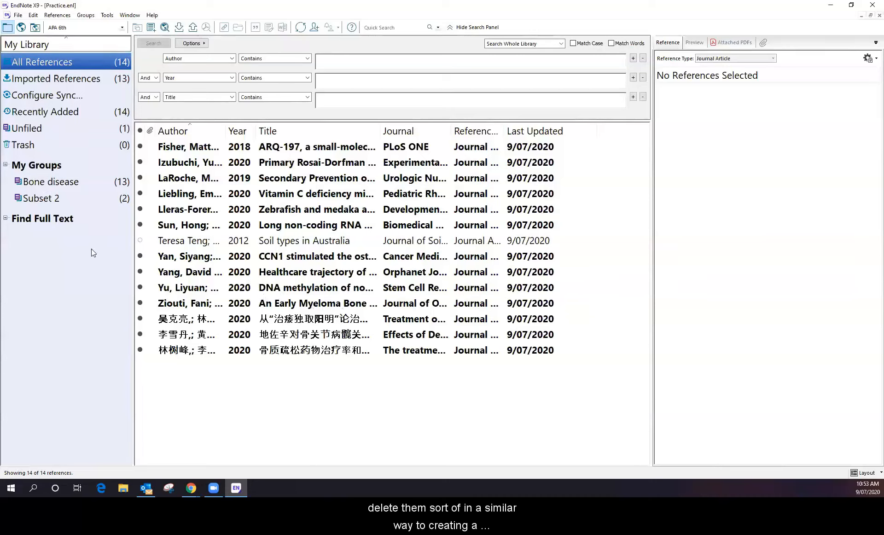
# - Delete the Subset 2 group and set its deletion message not to show again
pyautogui.rightClick(36, 199)
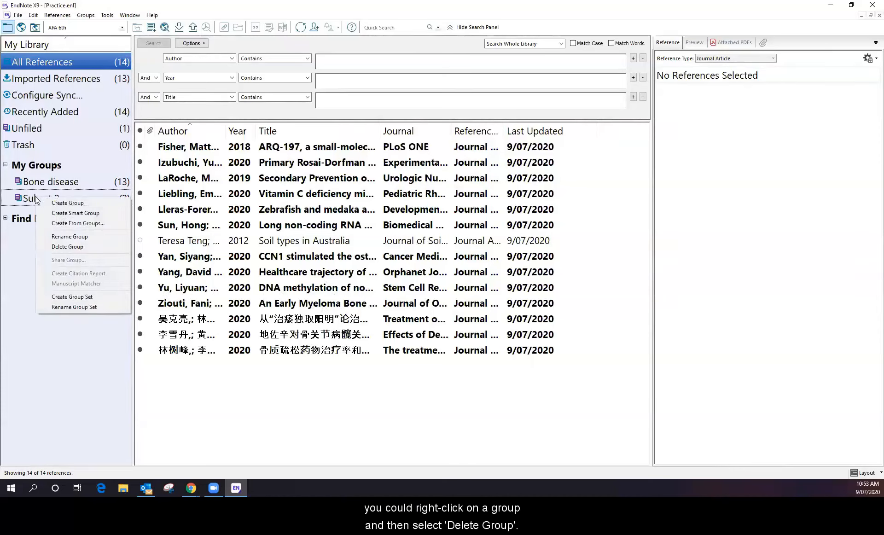
pyautogui.click(69, 248)
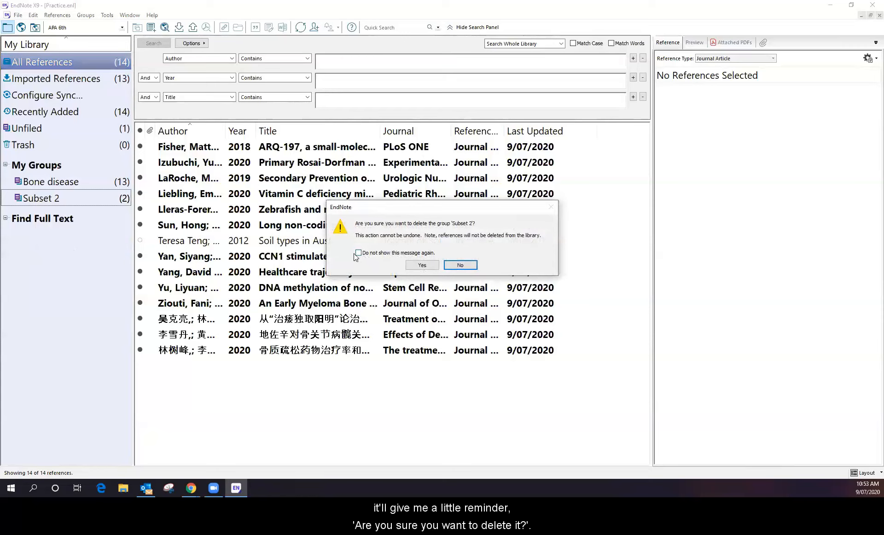
pyautogui.click(360, 254)
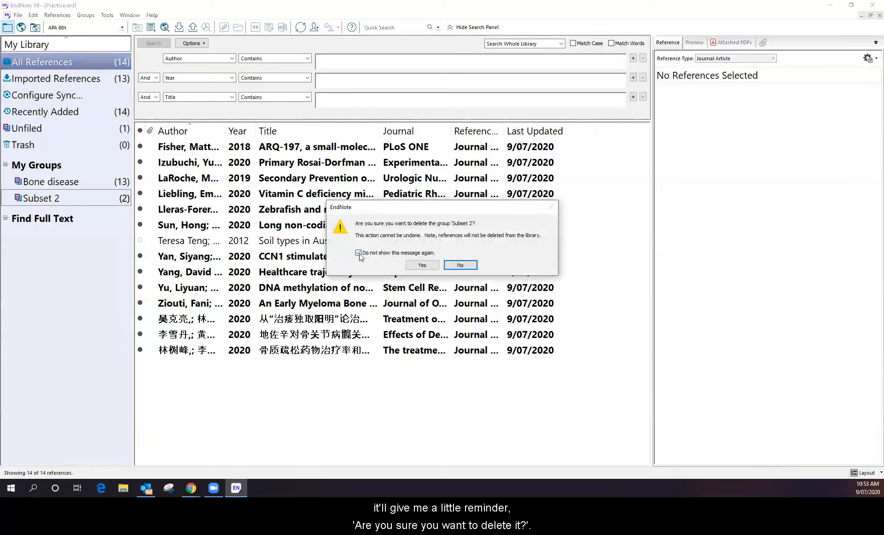
pyautogui.click(422, 265)
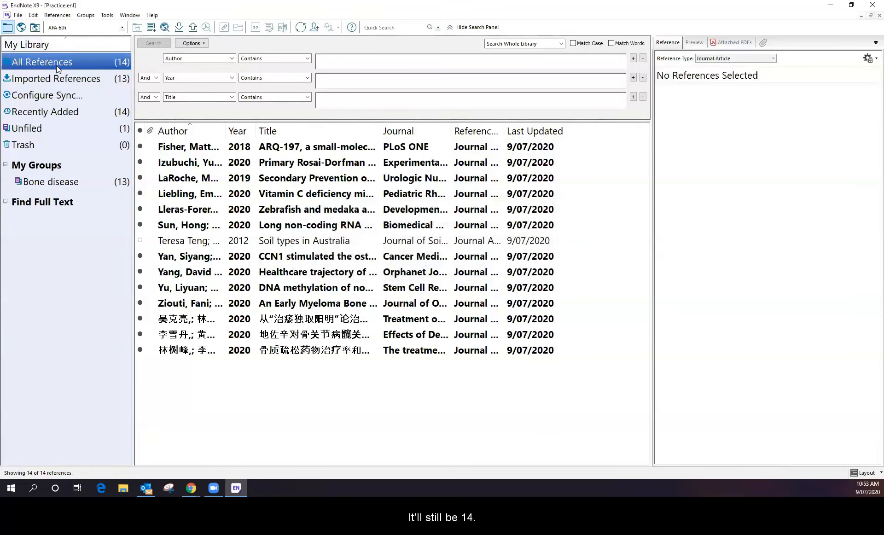
# - Create a new group set named "Study" alongside My Groups
pyautogui.click(52, 184)
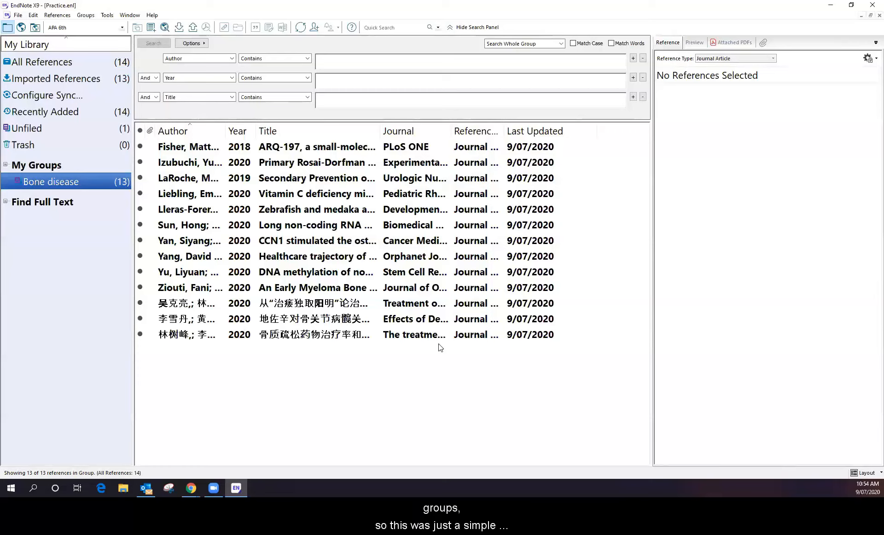
pyautogui.rightClick(56, 157)
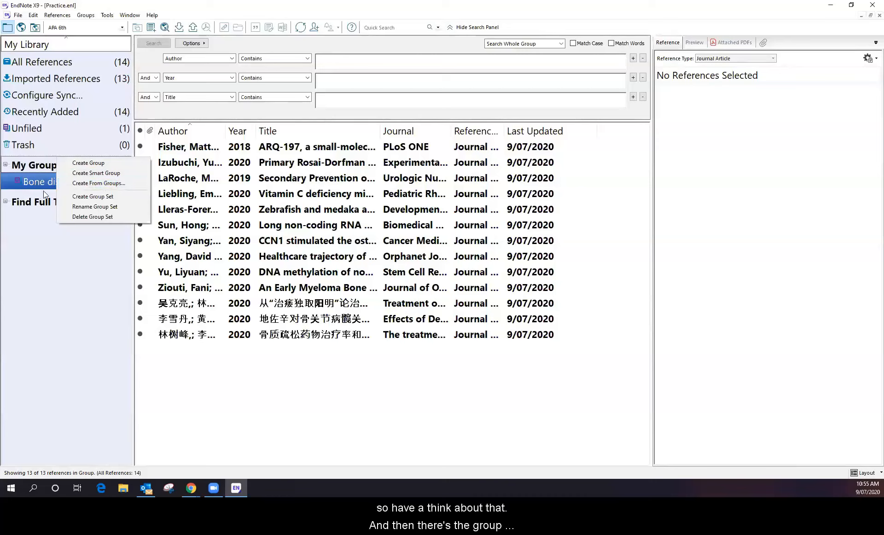
pyautogui.click(92, 196)
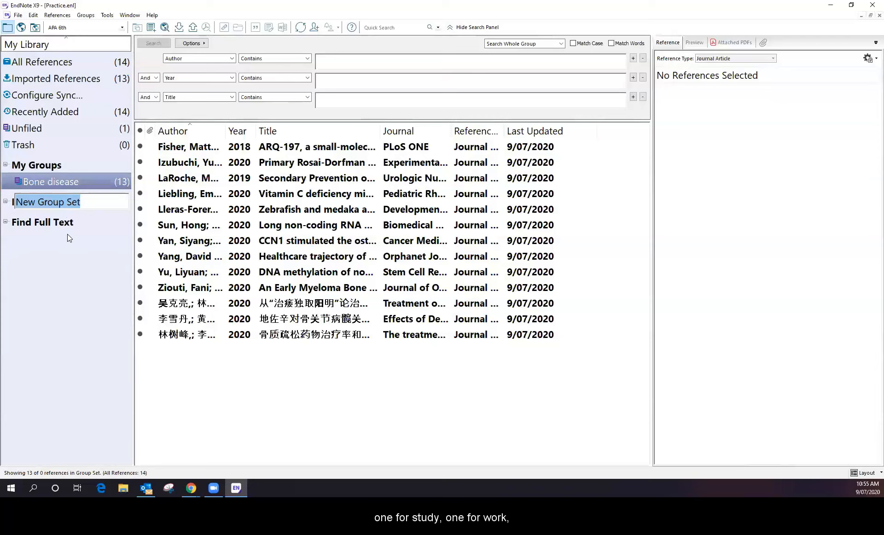
pyautogui.write('St')
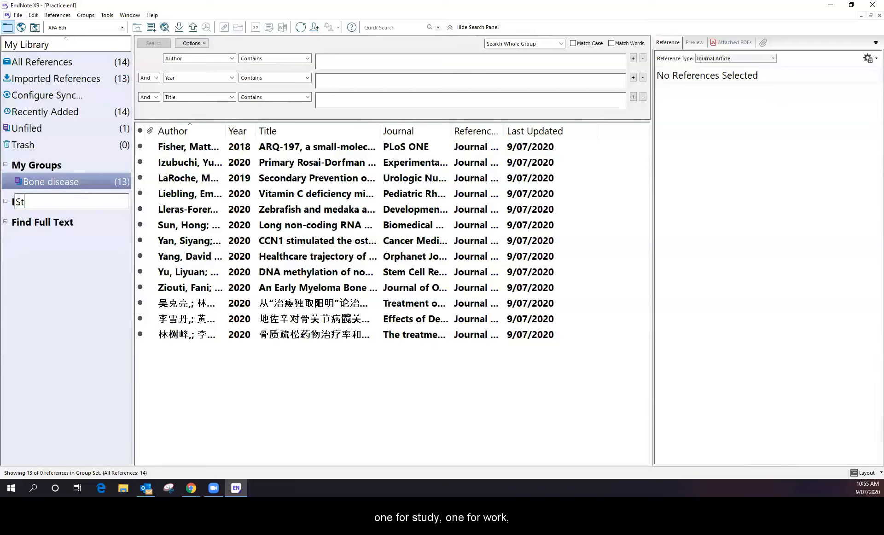
pyautogui.write('ud')
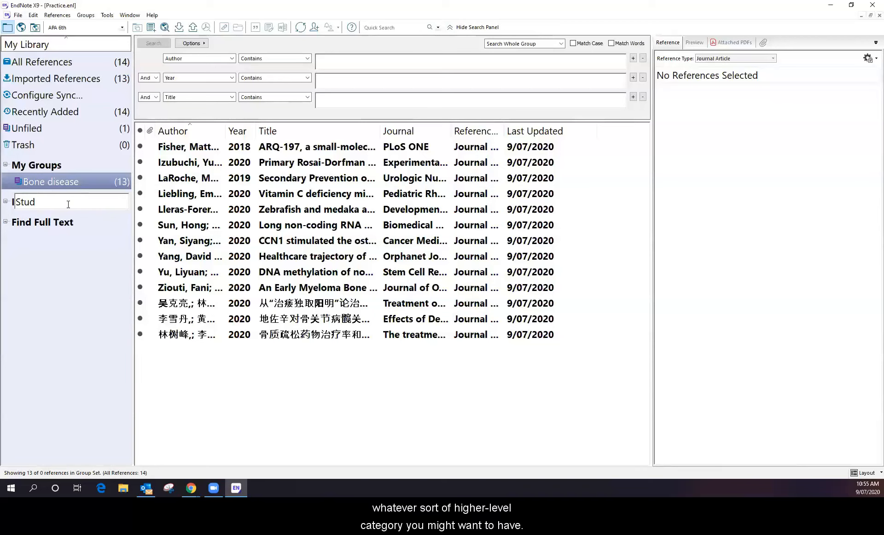
pyautogui.write('y')
pyautogui.press('Return')
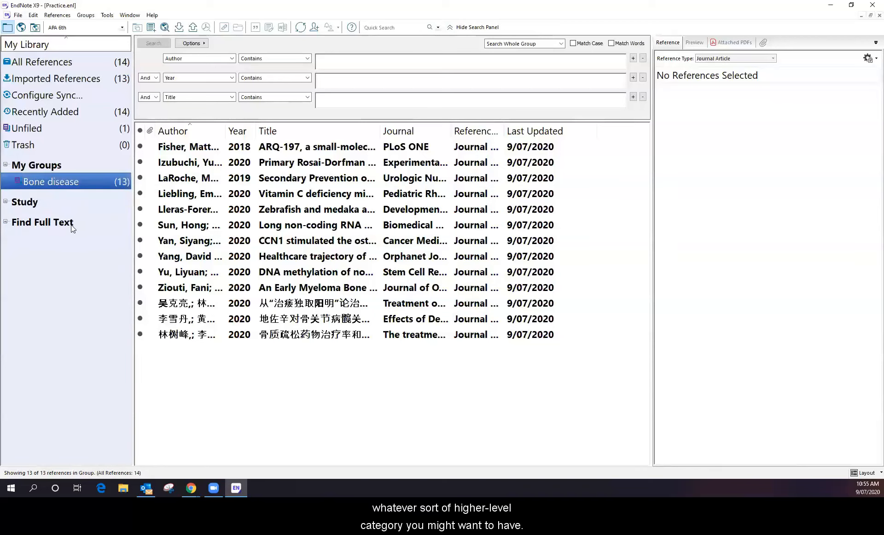
# - View the references in the My Groups set and in its Bone disease group
pyautogui.click(35, 167)
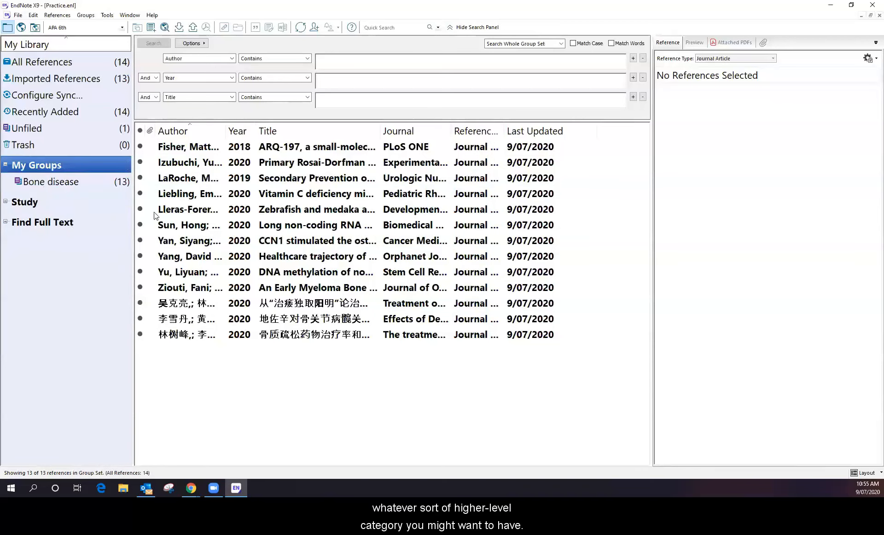
pyautogui.moveTo(62, 185)
pyautogui.mouseDown()
pyautogui.moveTo(64, 214)
pyautogui.moveTo(56, 179)
pyautogui.mouseUp()
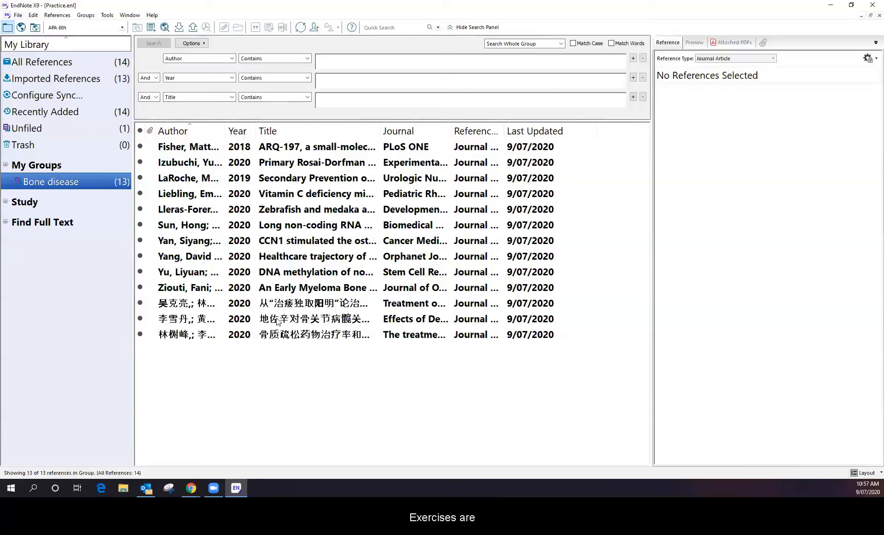
pyautogui.hotkey('alt', 'Tab')
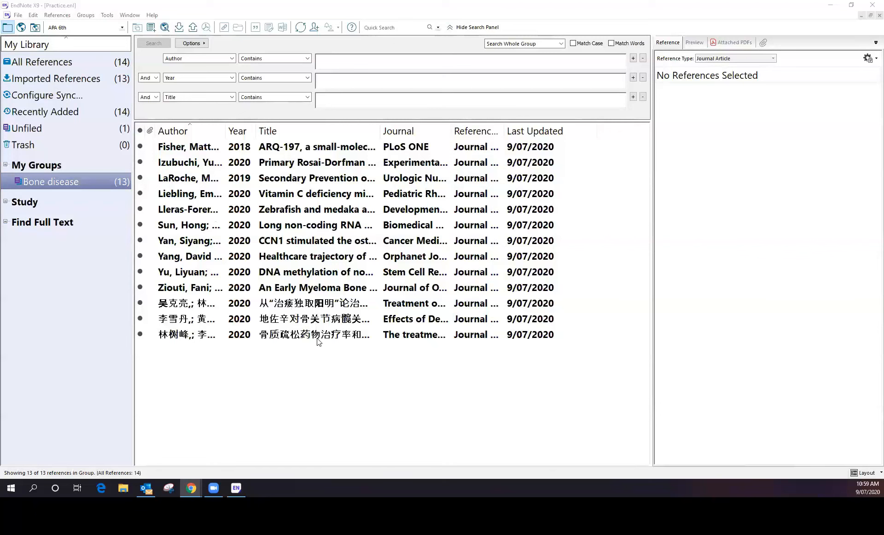
# - Select every reference in the library and run Find Full Text on them
pyautogui.click(27, 61)
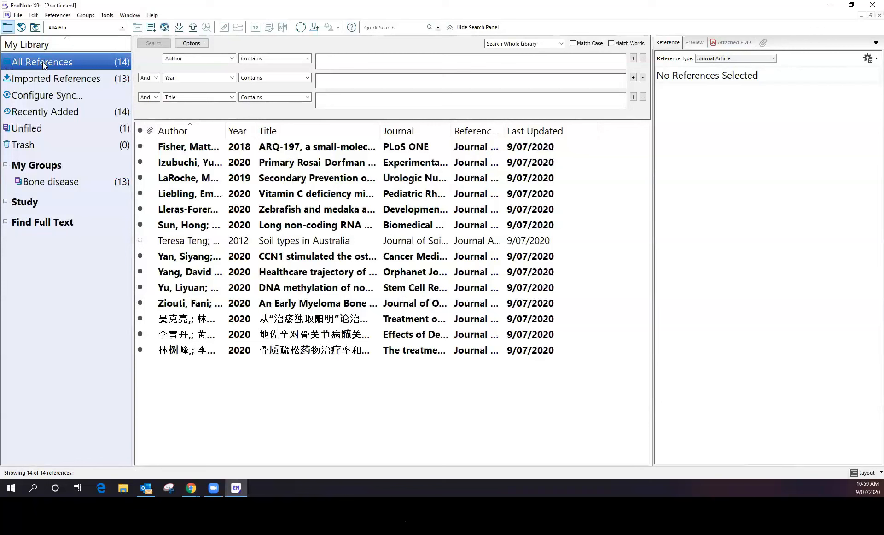
pyautogui.click(301, 209)
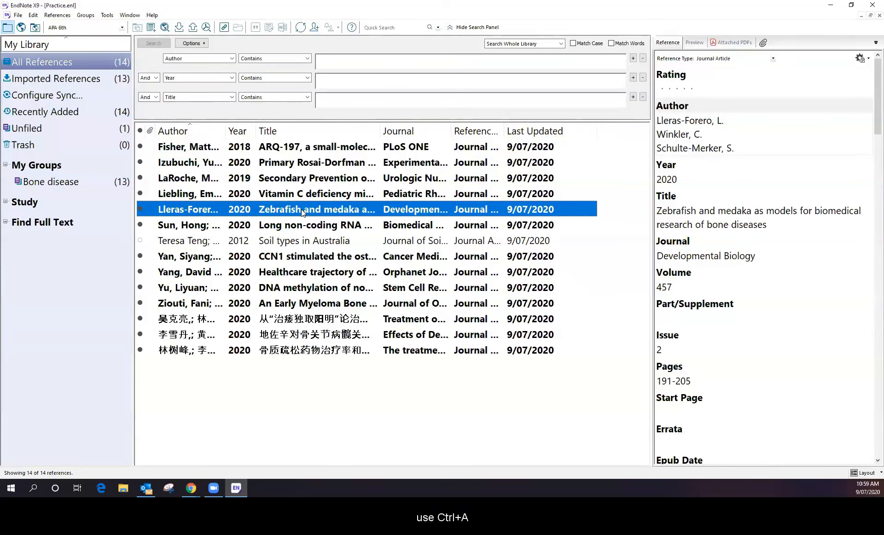
pyautogui.hotkey('ctrl', 'a')
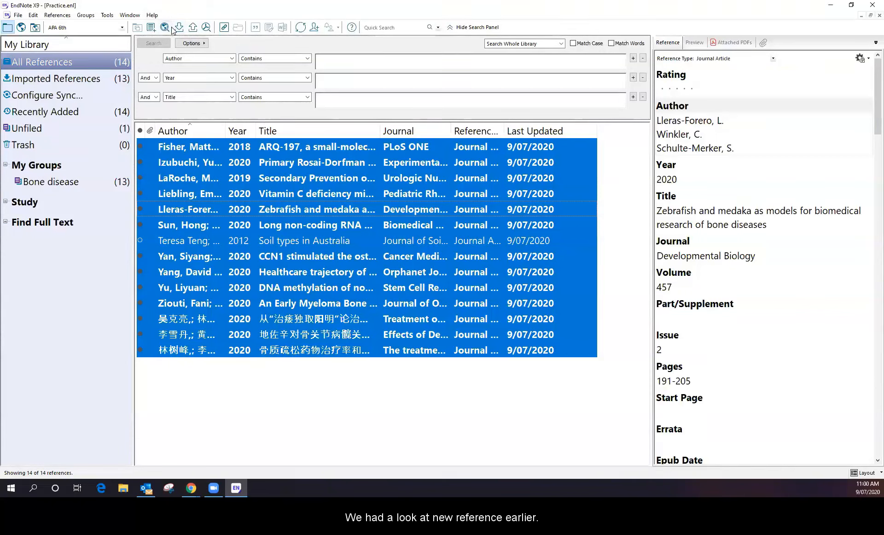
pyautogui.click(206, 27)
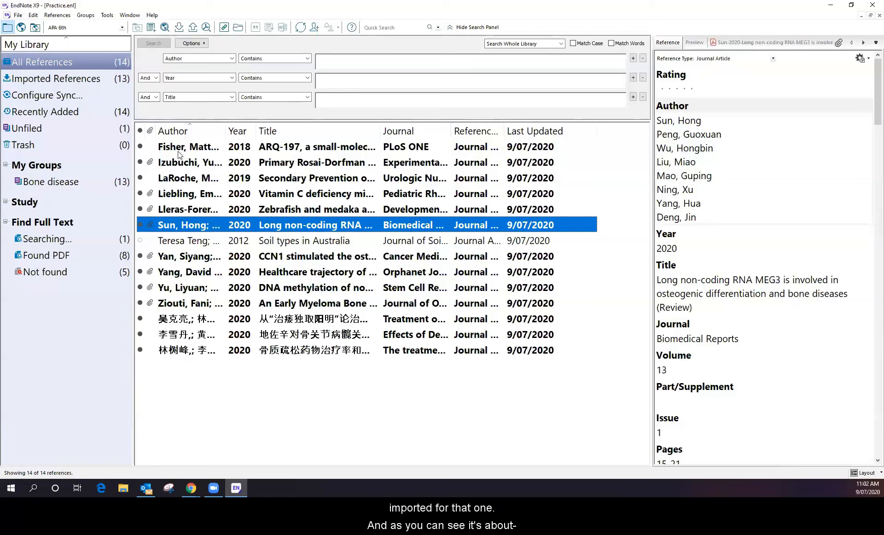
# - Check a reference without an attachment, and open the attached PDF of the Primary Rosai-Dorfman disease article in a full-size view
pyautogui.click(237, 335)
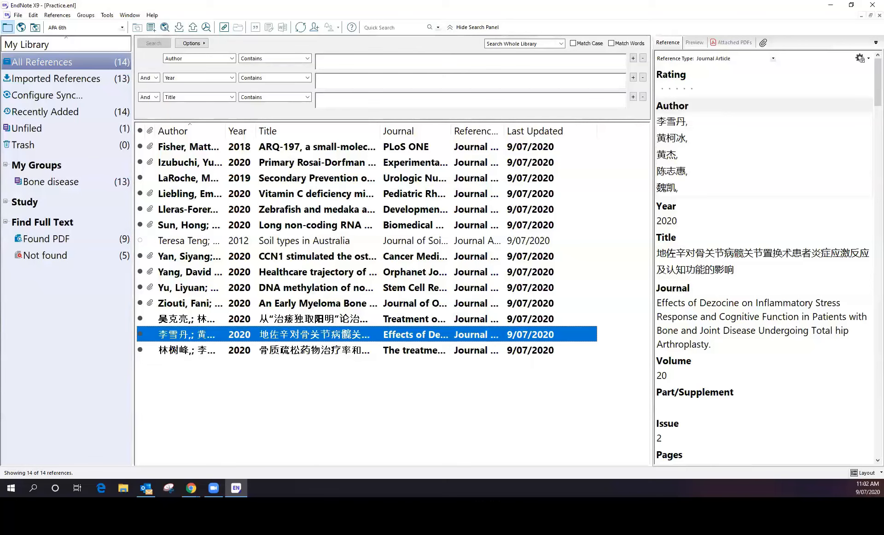
pyautogui.click(176, 162)
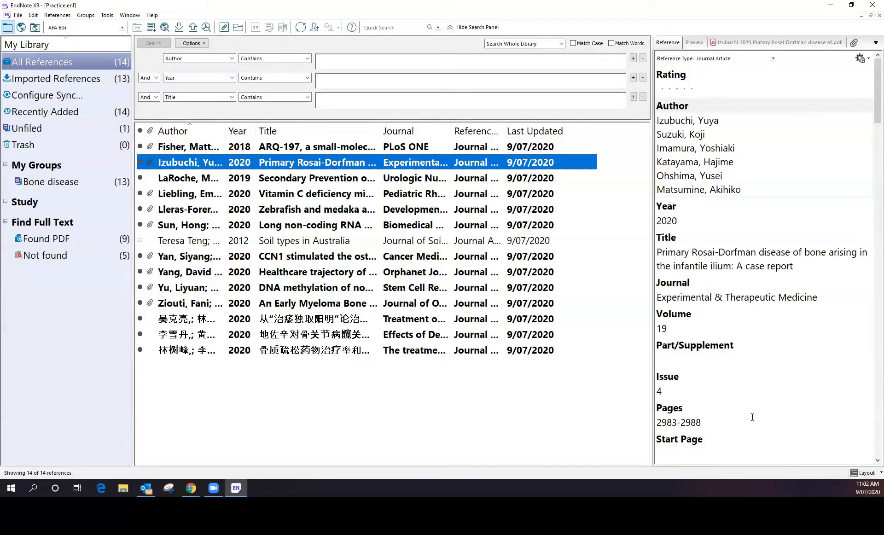
pyautogui.click(746, 42)
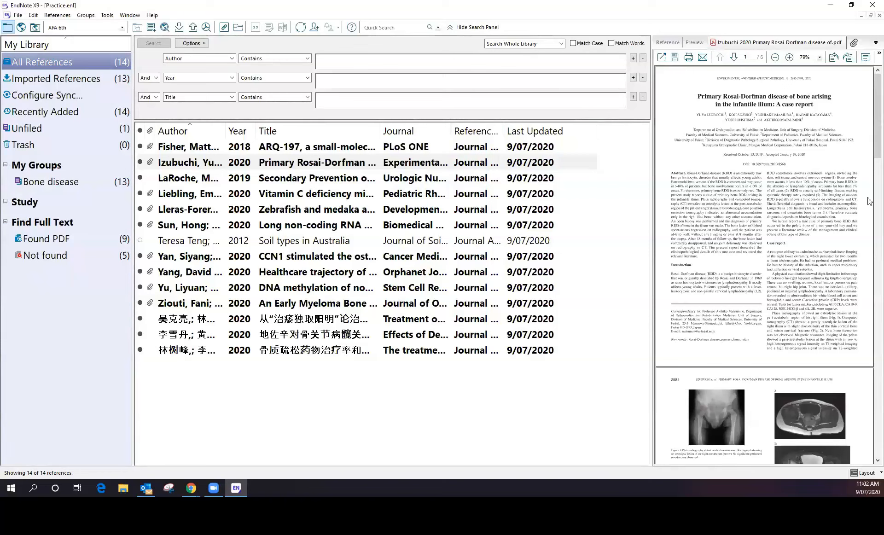
pyautogui.click(662, 58)
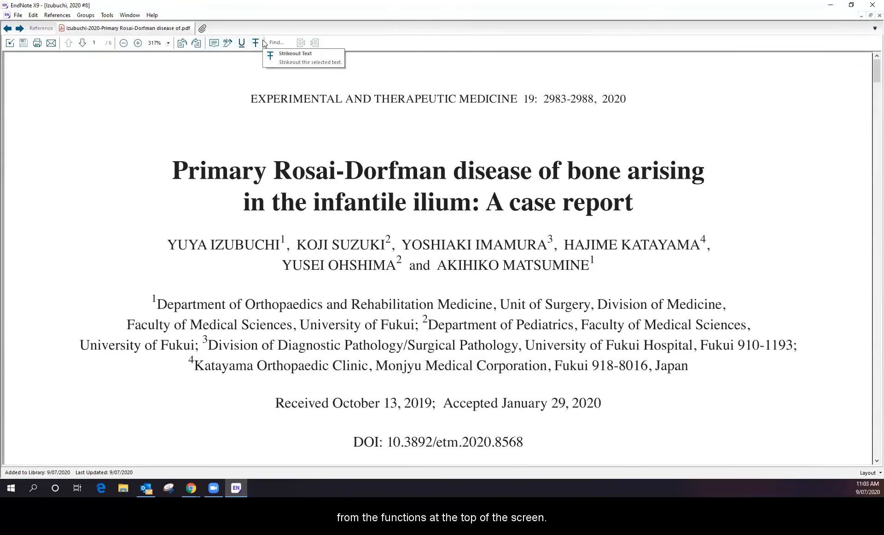
# - Underline part of the author affiliations on the article's first page and highlight the opening lines of the abstract
pyautogui.moveTo(257, 303); pyautogui.dragTo(414, 364)
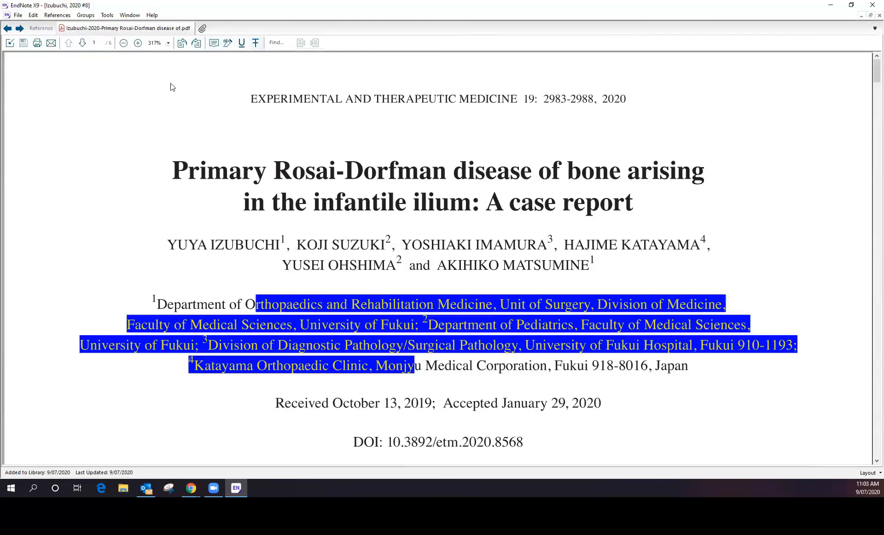
pyautogui.click(243, 48)
pyautogui.scroll(-3, 296, 308)
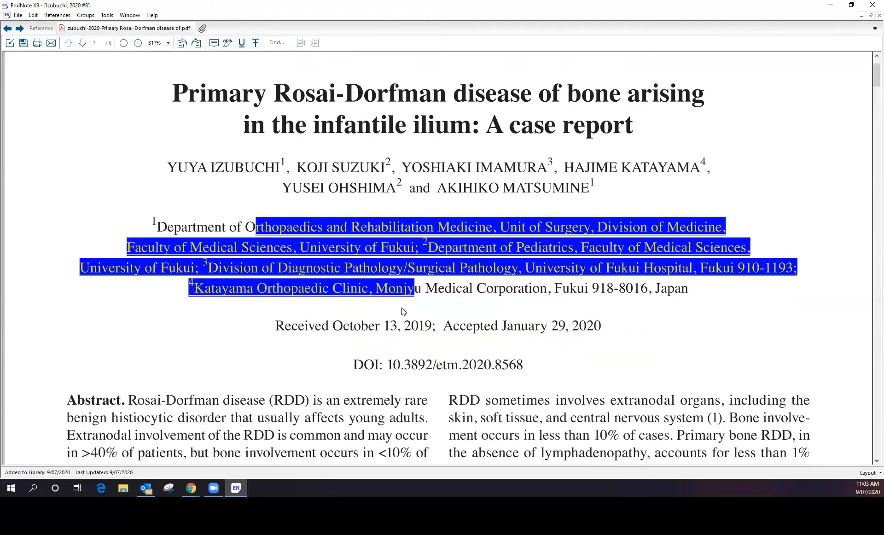
pyautogui.moveTo(194, 324); pyautogui.dragTo(299, 376)
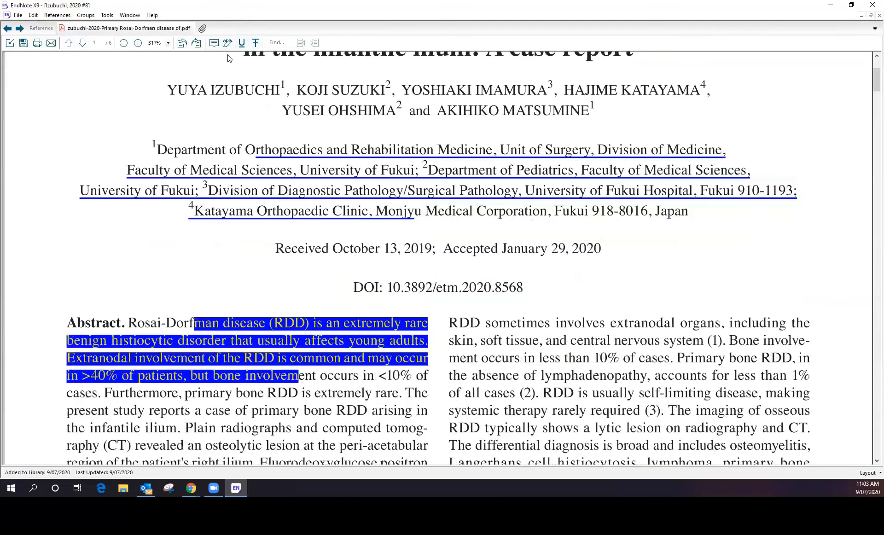
# - Strike out the passage beginning "sometimes involves extranodal organs" and add a sticky note above it with the filler text "iyukjyhtgrdxsdfghtnjm"
pyautogui.moveTo(470, 324); pyautogui.dragTo(615, 376)
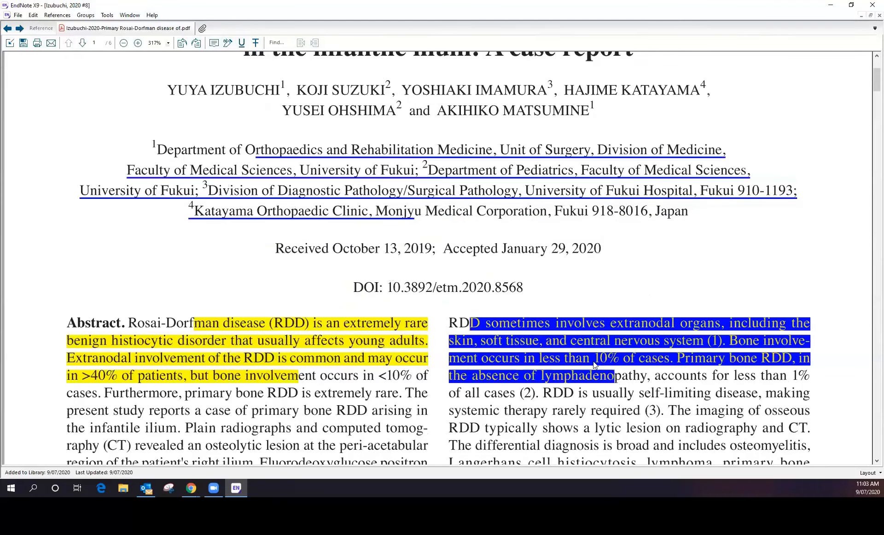
pyautogui.click(256, 43)
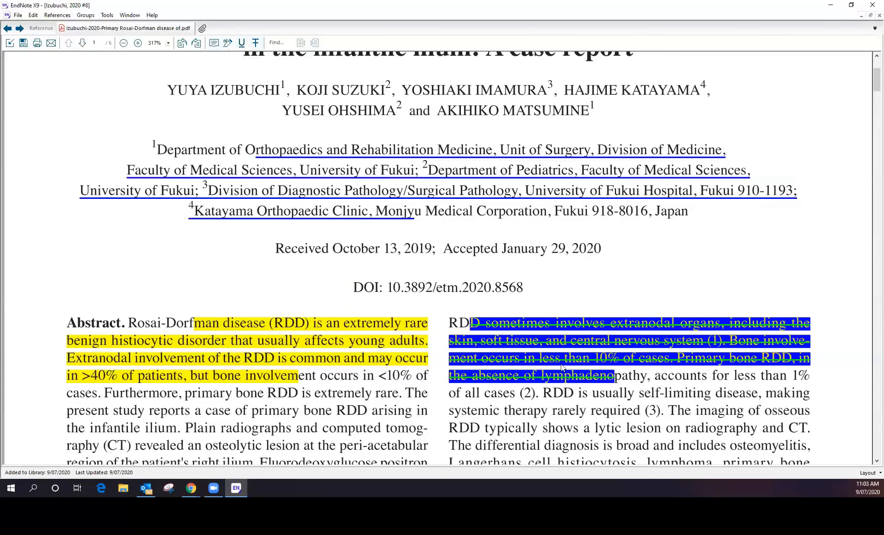
pyautogui.click(810, 249)
pyautogui.click(214, 43)
pyautogui.scroll(-1, 783, 329)
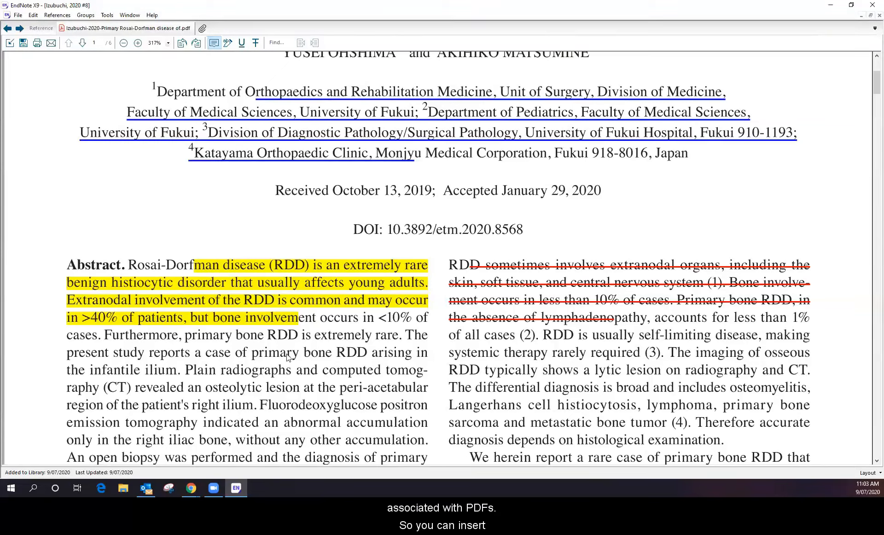
pyautogui.click(826, 239)
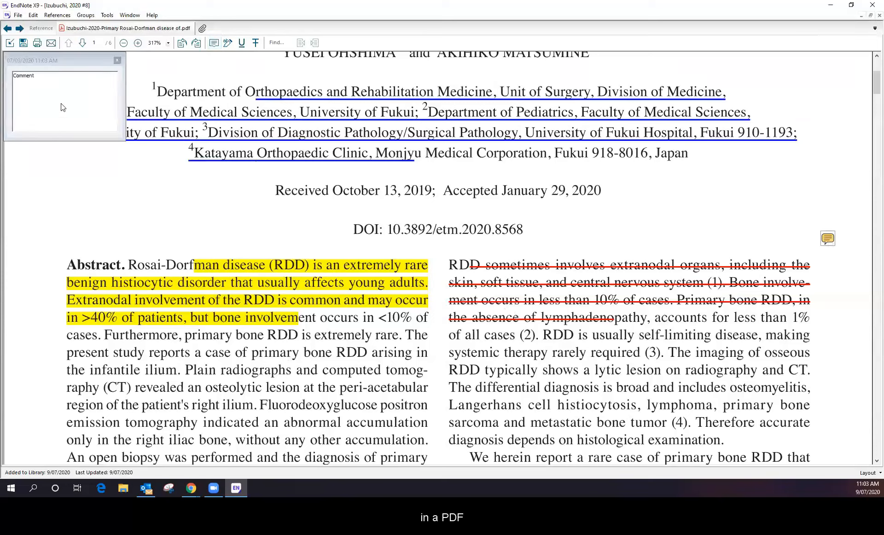
pyautogui.write('iyukjyhtgrdxsdfghtnjm')
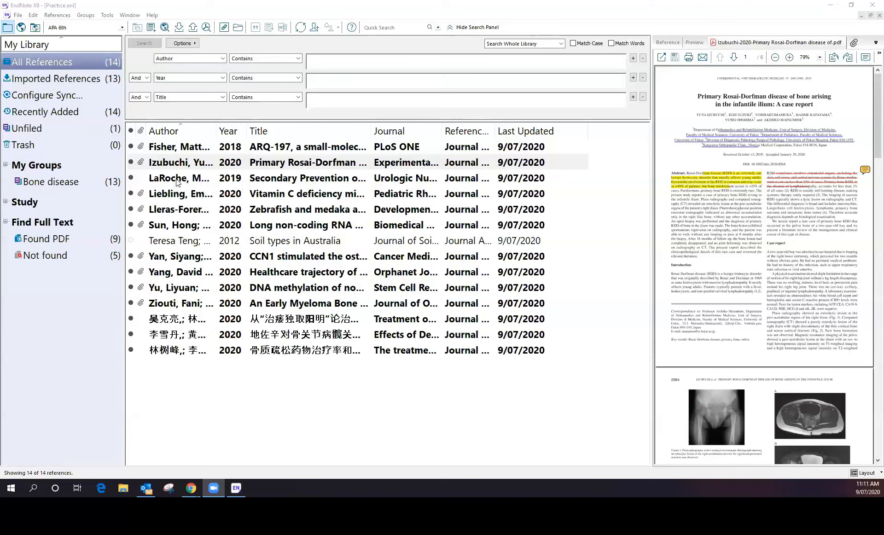
# - Attach ExamplePDF_20190315.pdf from the Desktop to the 2019 "Secondary Prevention" reference, and reselect that reference to check the attachment
pyautogui.click(176, 180)
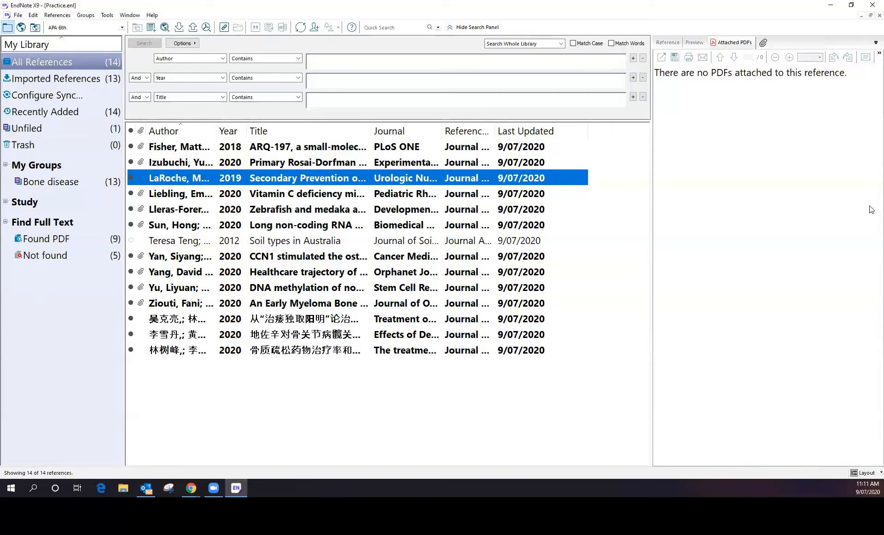
pyautogui.click(763, 43)
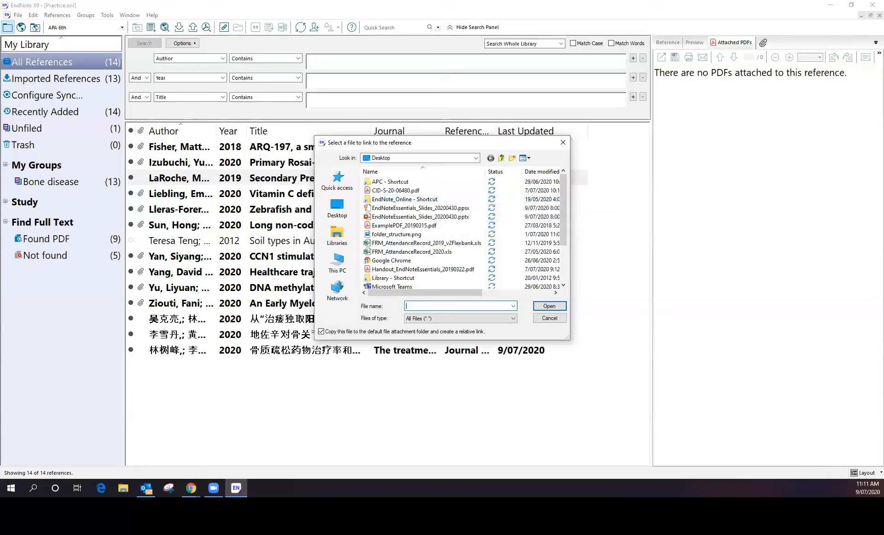
pyautogui.click(348, 208)
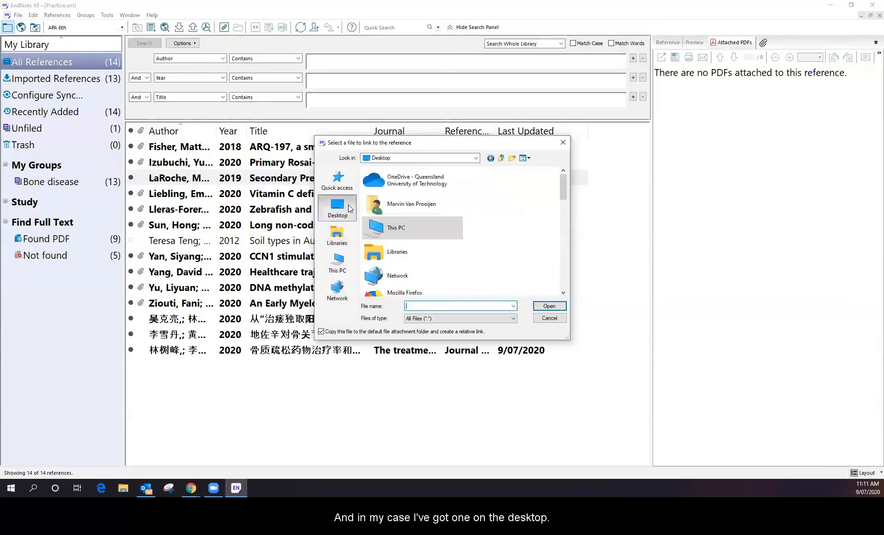
pyautogui.moveTo(564, 191); pyautogui.dragTo(574, 236)
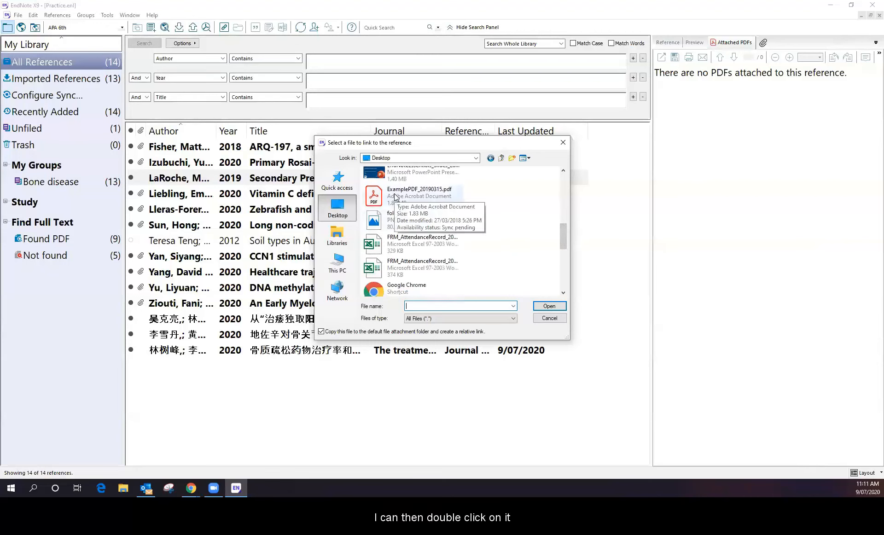
pyautogui.doubleClick(395, 197)
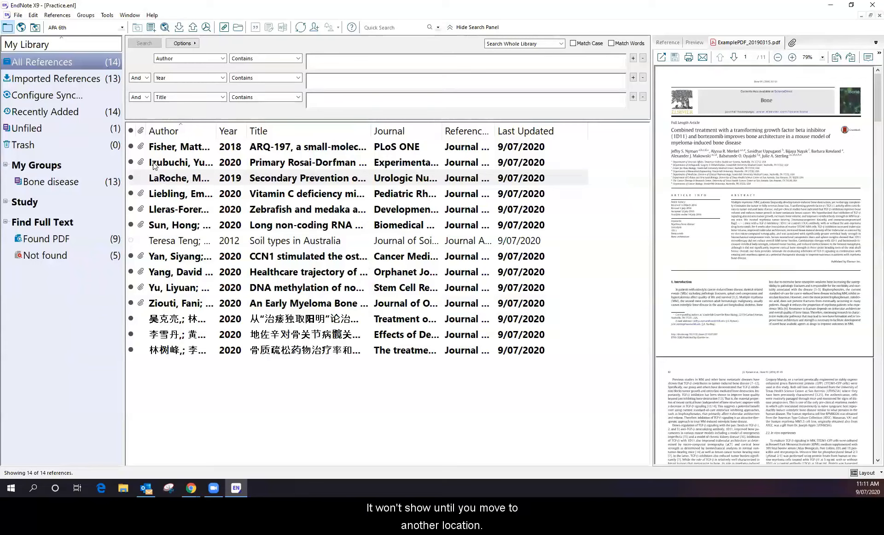
pyautogui.click(170, 196)
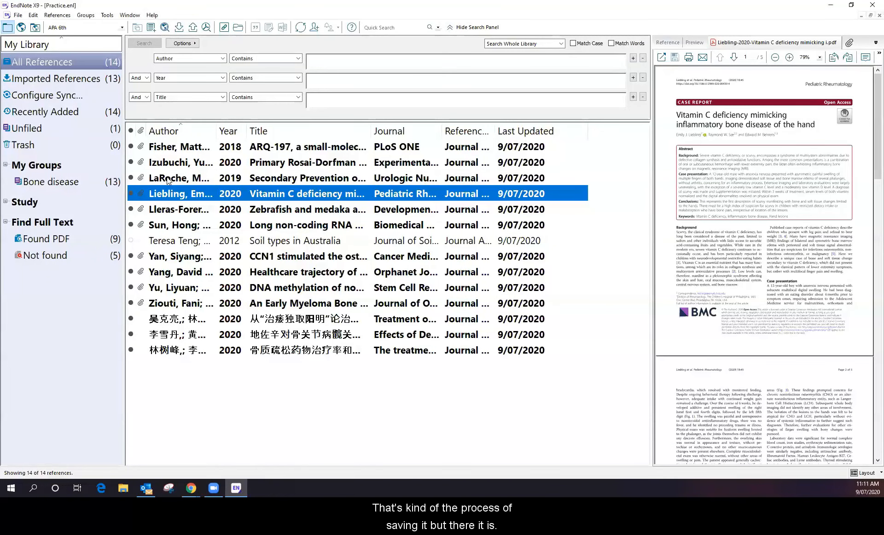
pyautogui.click(168, 179)
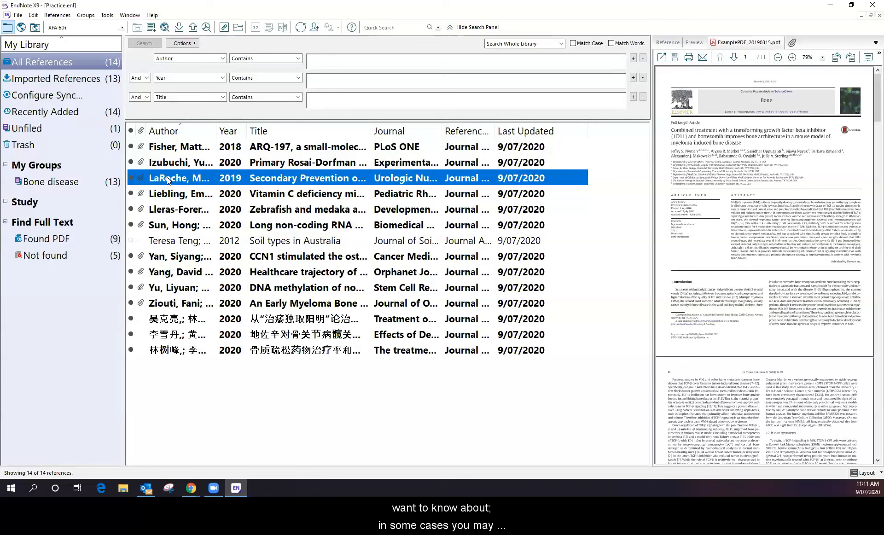
pyautogui.click(226, 335)
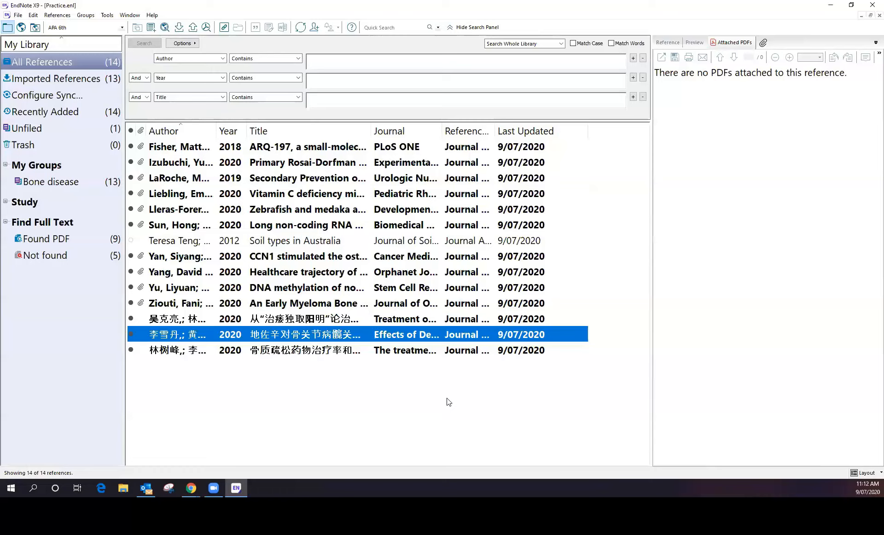
pyautogui.click(292, 195)
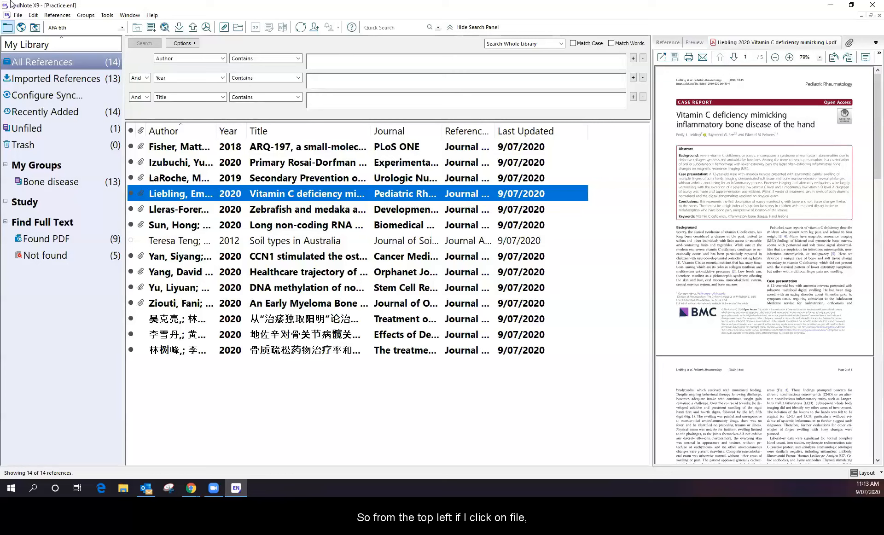
# - Import the single file ExamplePDF_20190315.pdf from the Desktop into the library as a new reference, using the PDF import option
pyautogui.click(18, 15)
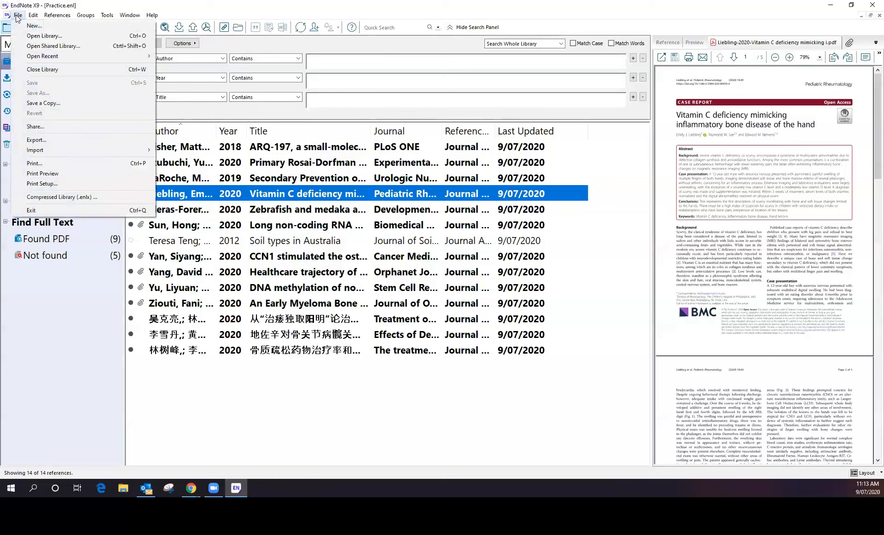
pyautogui.moveTo(46, 152)
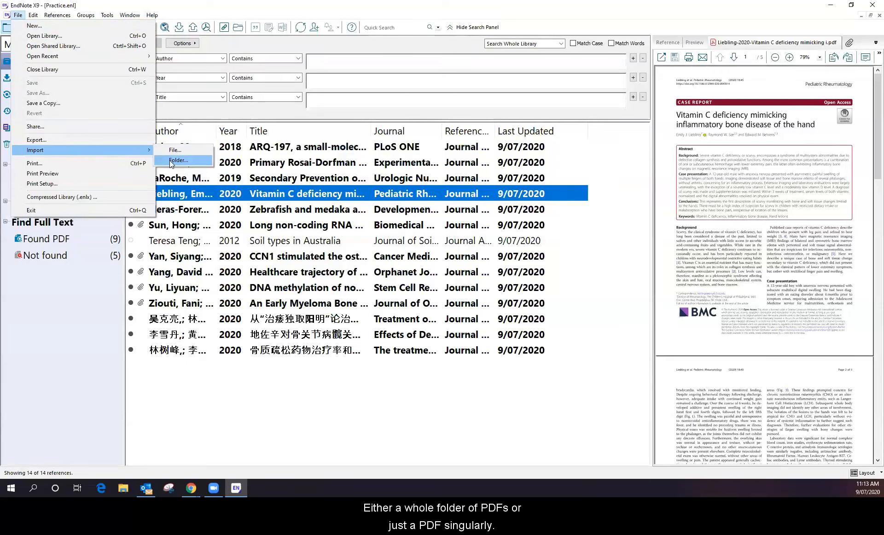
pyautogui.click(194, 155)
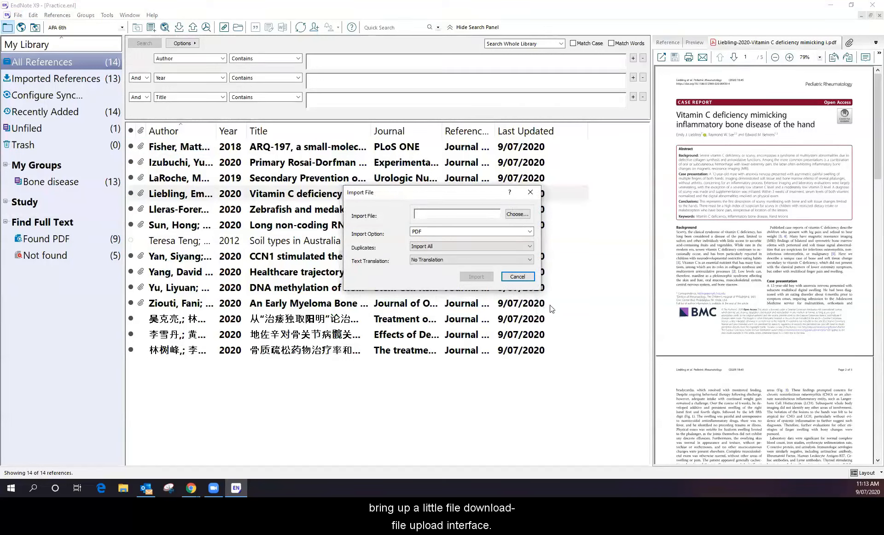
pyautogui.click(518, 216)
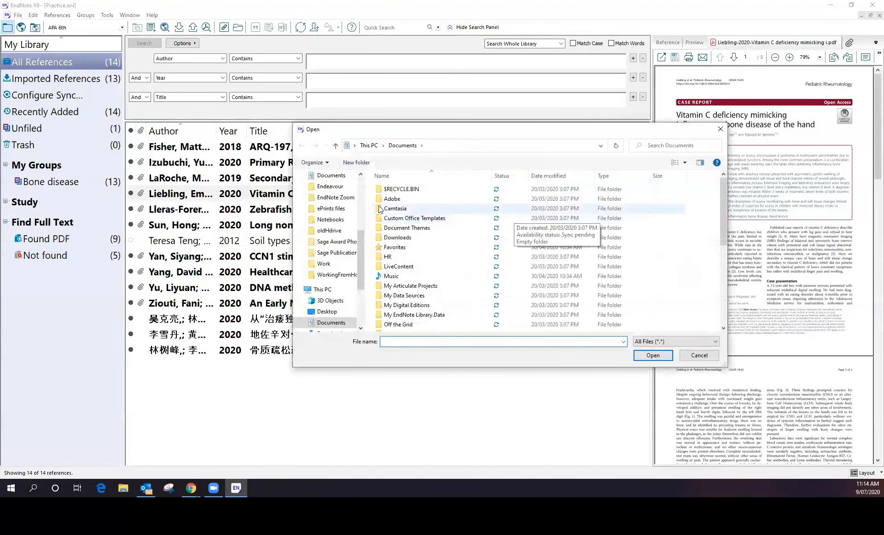
pyautogui.click(329, 301)
pyautogui.click(328, 312)
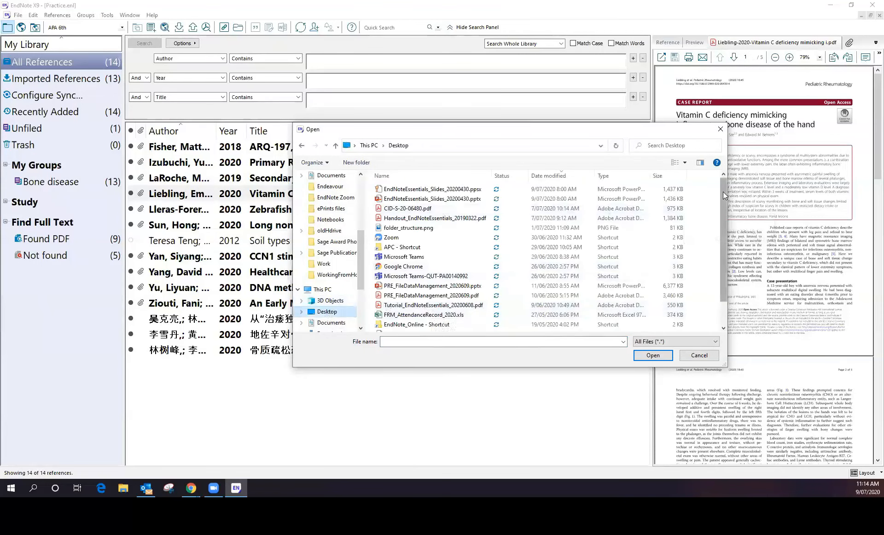
pyautogui.scroll(-1, 724, 212)
pyautogui.doubleClick(458, 318)
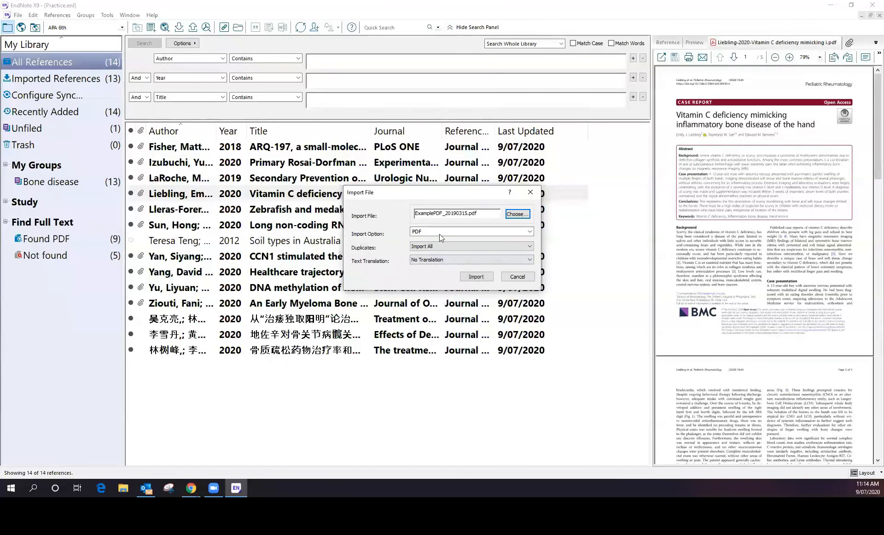
pyautogui.click(530, 232)
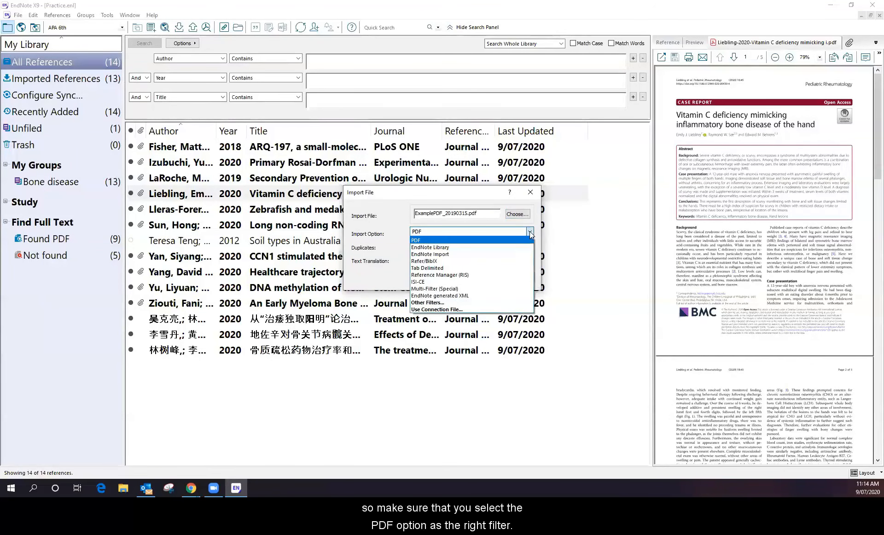
pyautogui.click(476, 240)
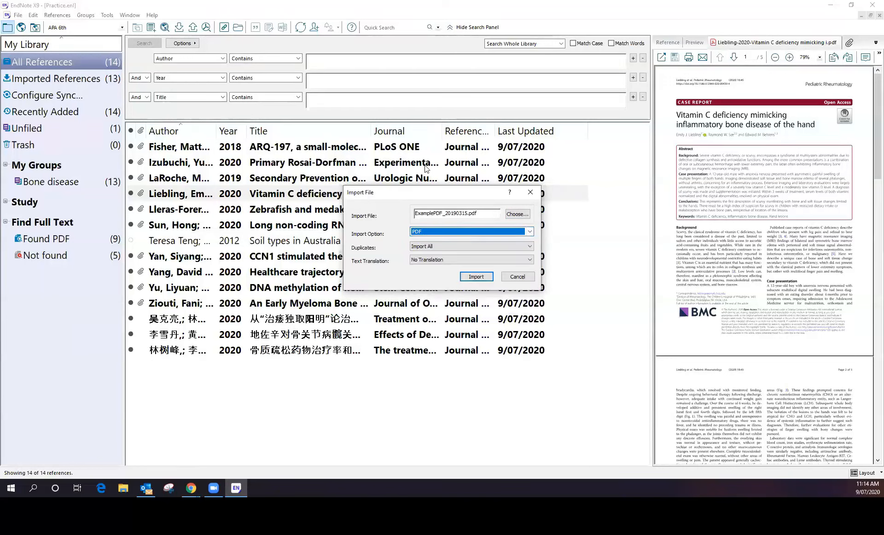
pyautogui.click(476, 277)
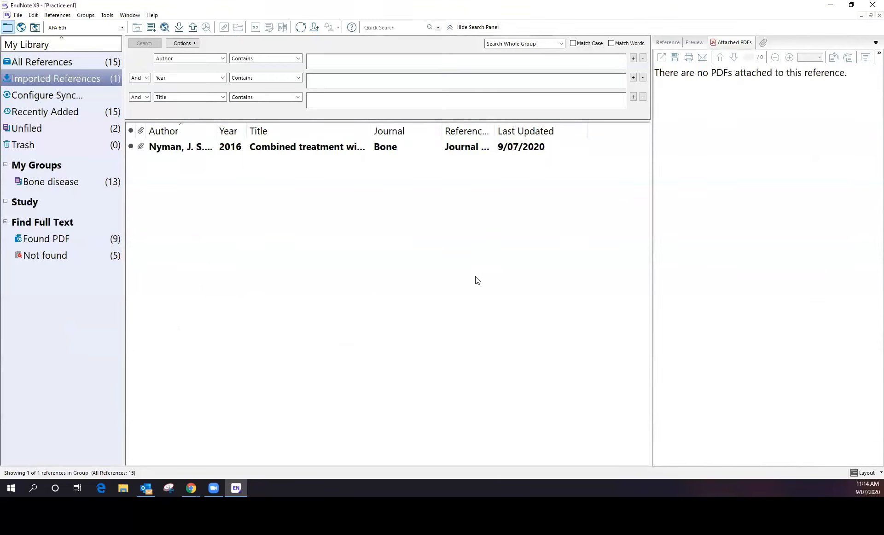
# - Check the imported 2016 Bone article's formatted citation and reference fields against the title and authors in its attached PDF
pyautogui.click(326, 148)
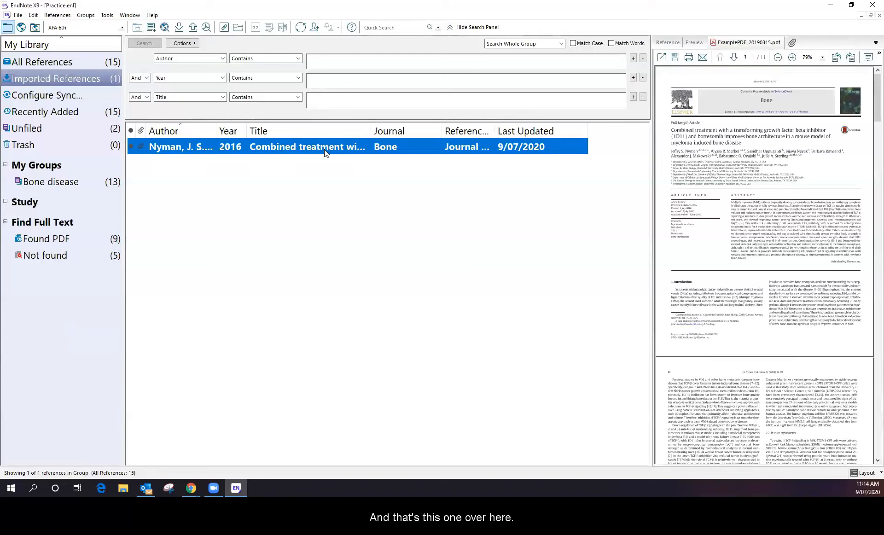
pyautogui.click(694, 44)
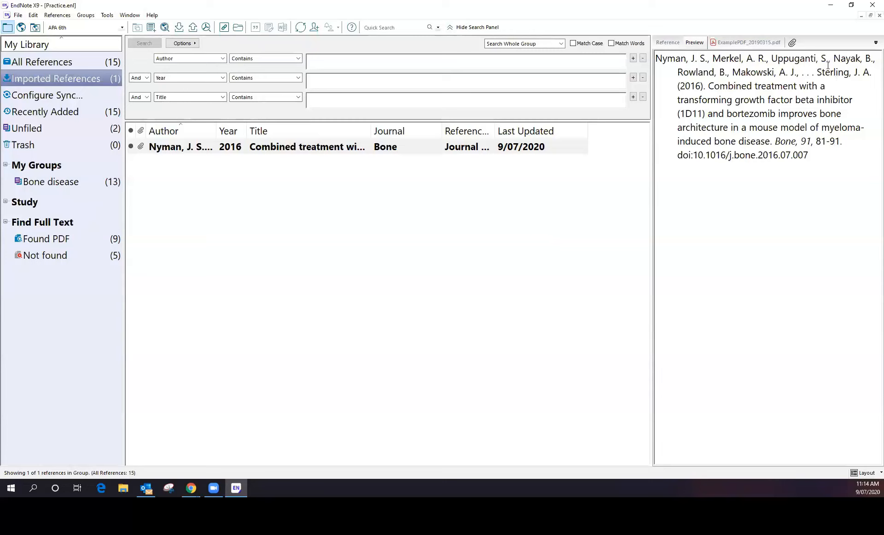
pyautogui.click(667, 42)
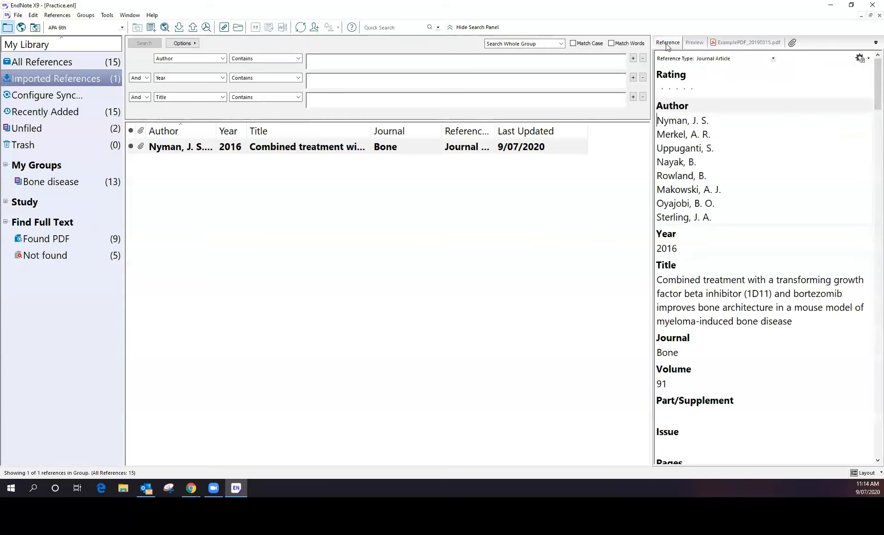
pyautogui.click(747, 41)
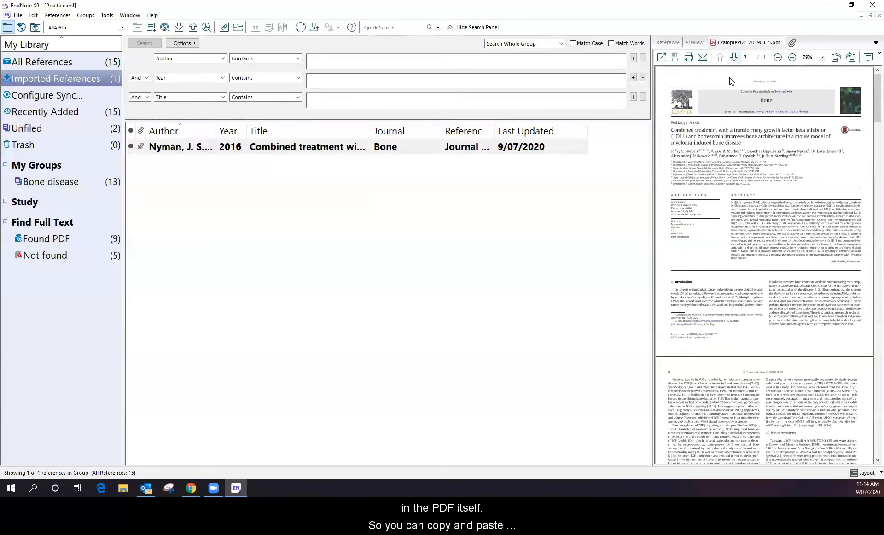
pyautogui.moveTo(672, 130); pyautogui.dragTo(742, 144)
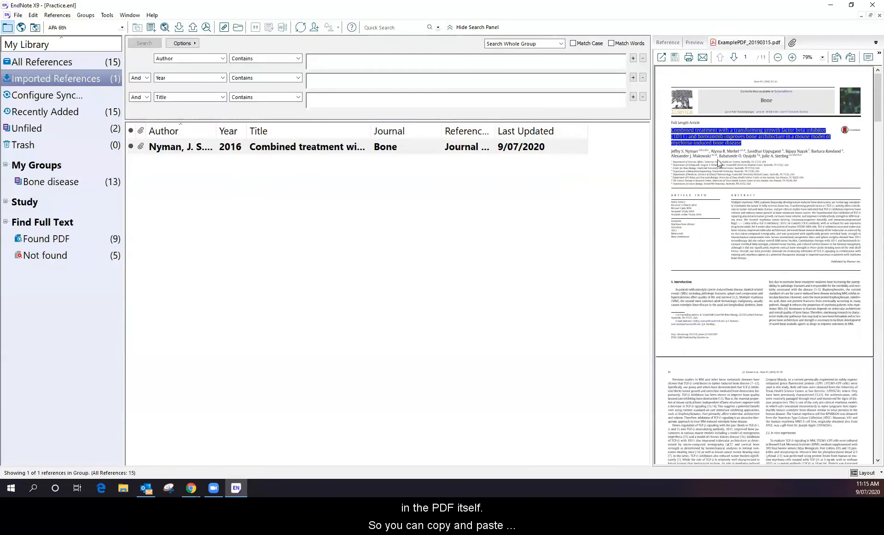
pyautogui.moveTo(672, 152); pyautogui.dragTo(737, 158)
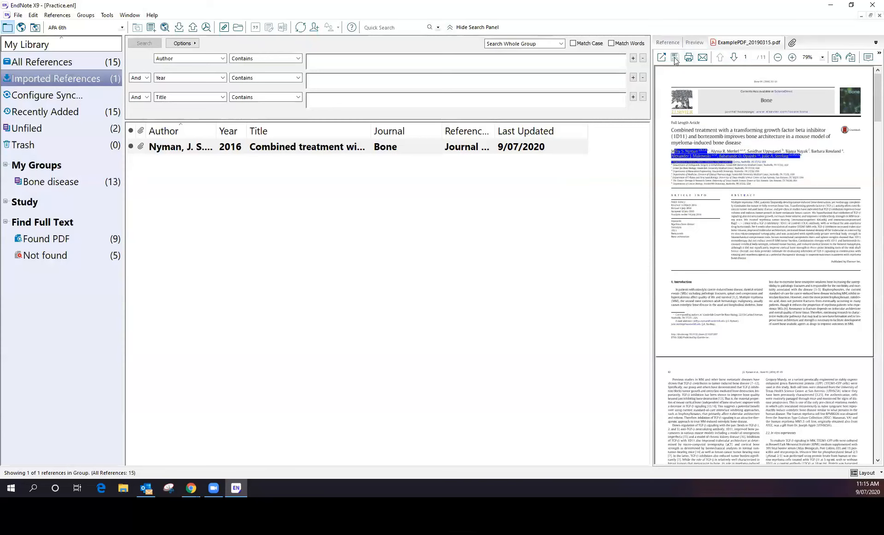
pyautogui.click(664, 42)
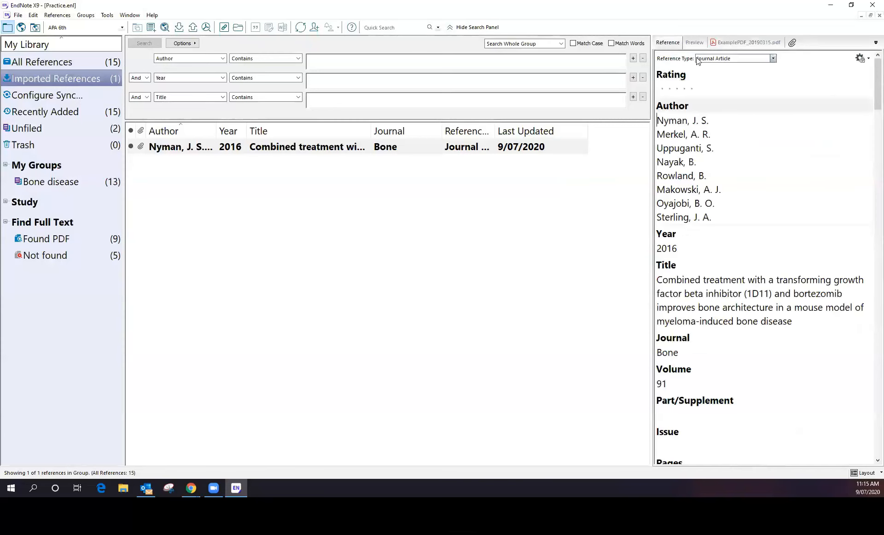
pyautogui.click(695, 43)
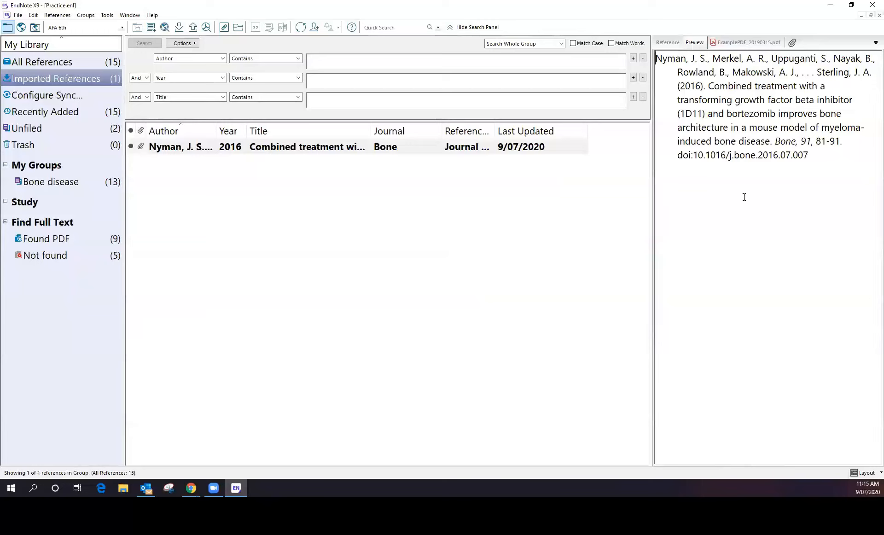